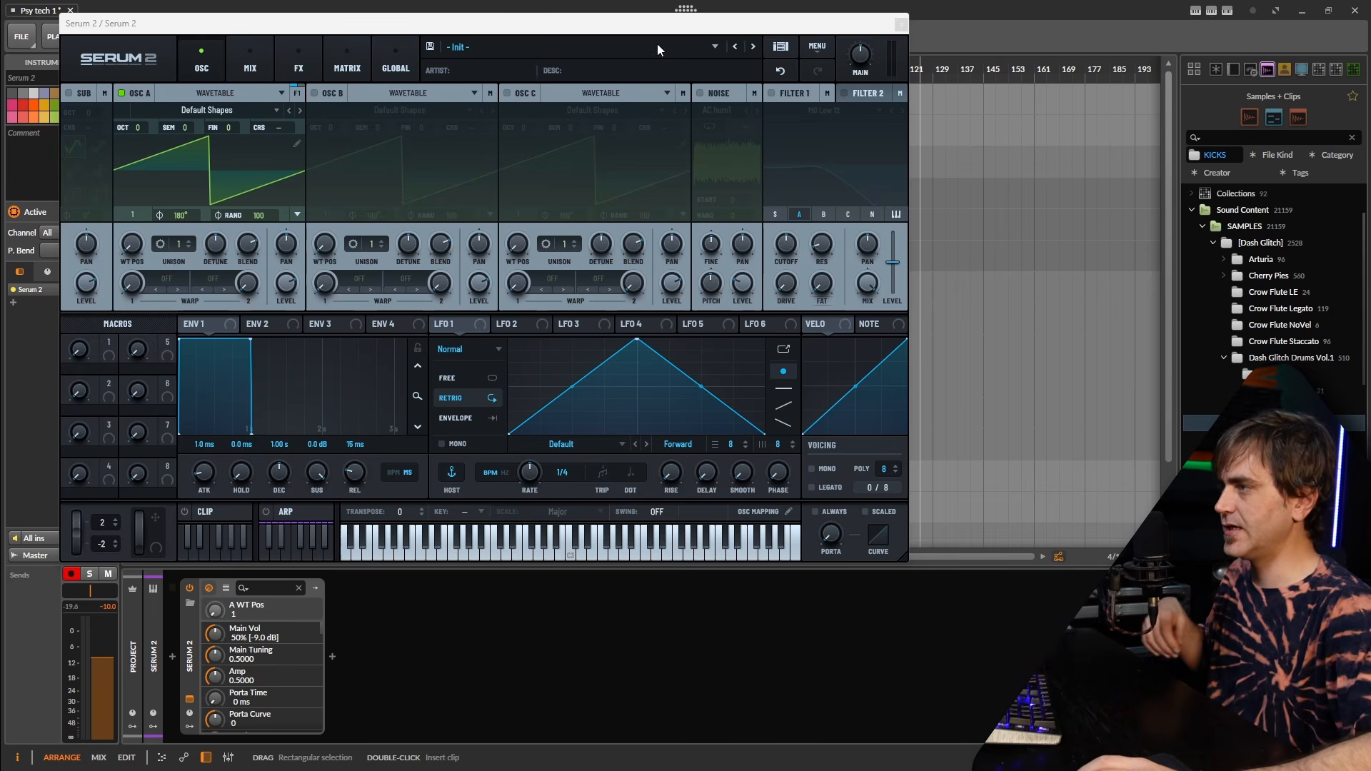
Switch oscillator A from Wavetable to Granular, leaving the sample menu closed with nothing loaded.
click(221, 95)
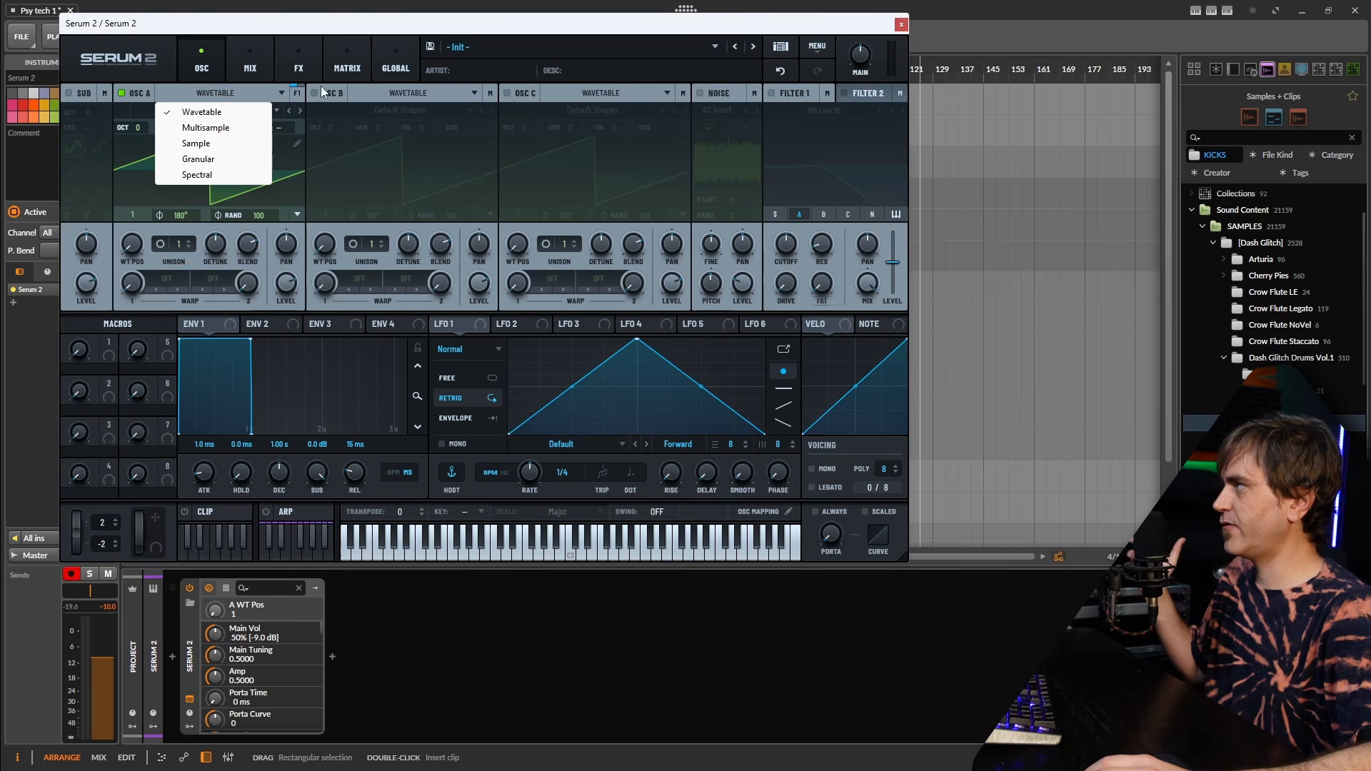
click(195, 160)
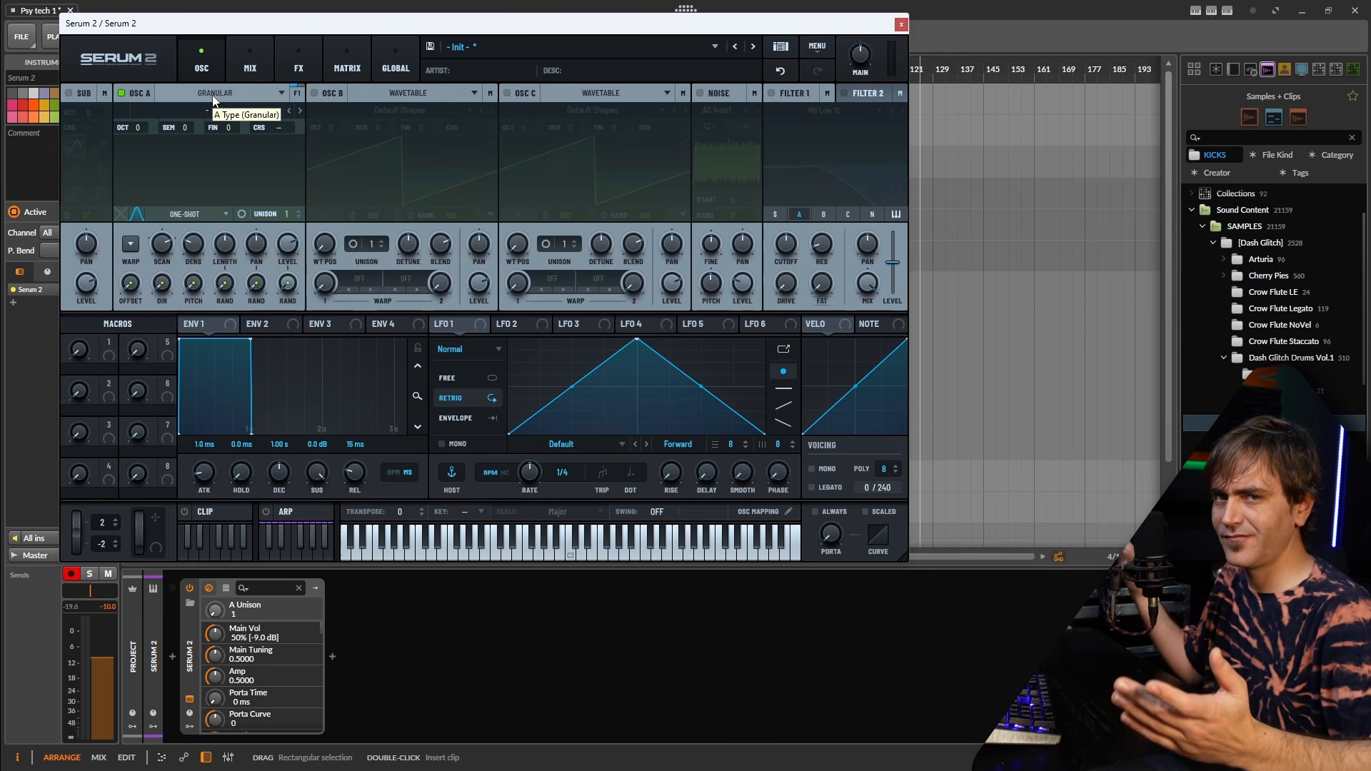
click(217, 113)
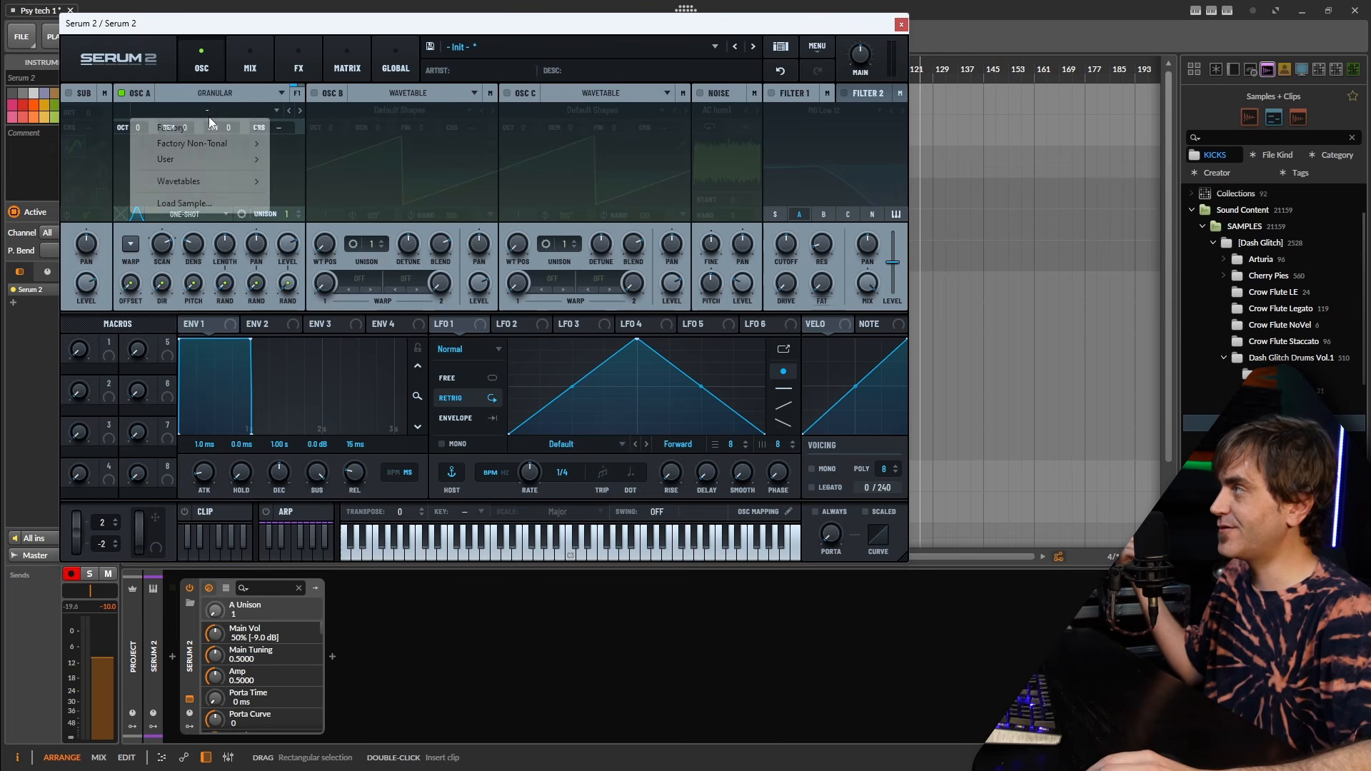
mouse_move(215, 181)
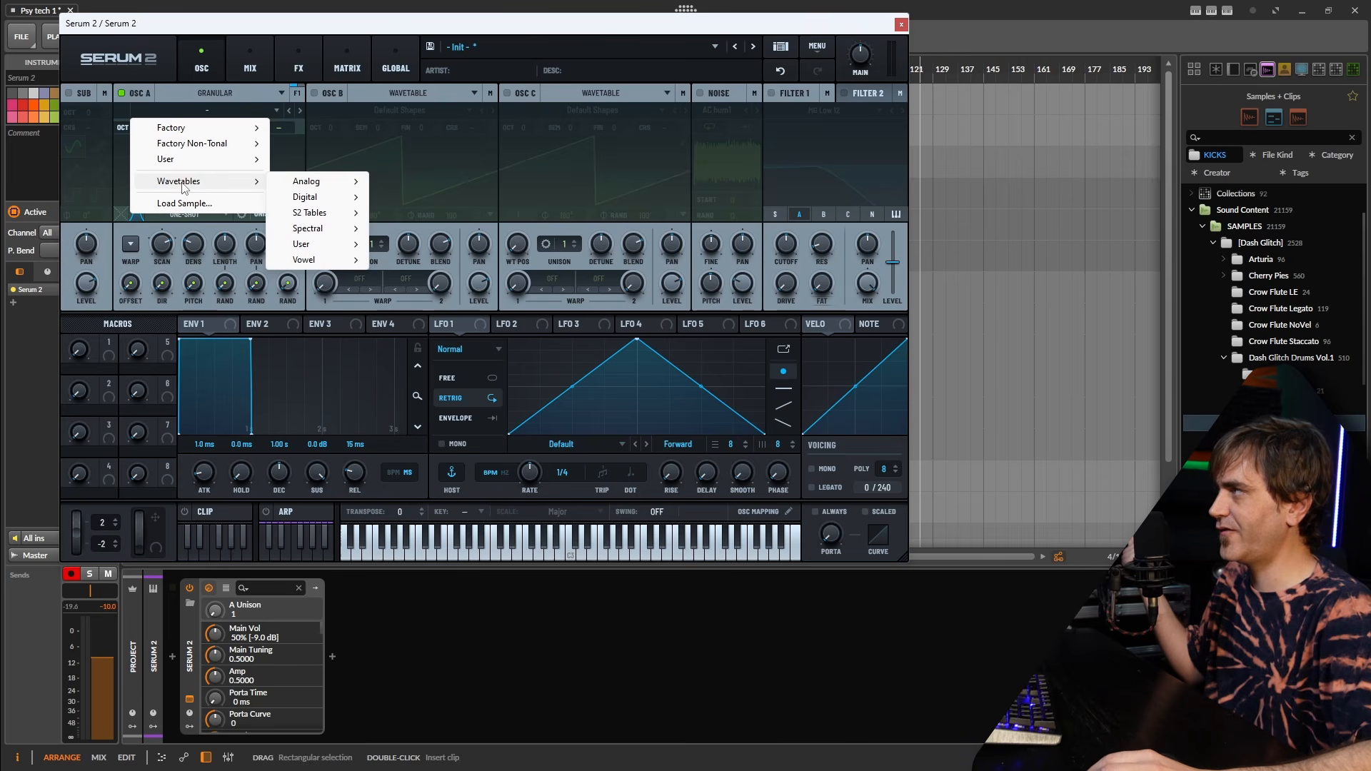
mouse_move(290, 198)
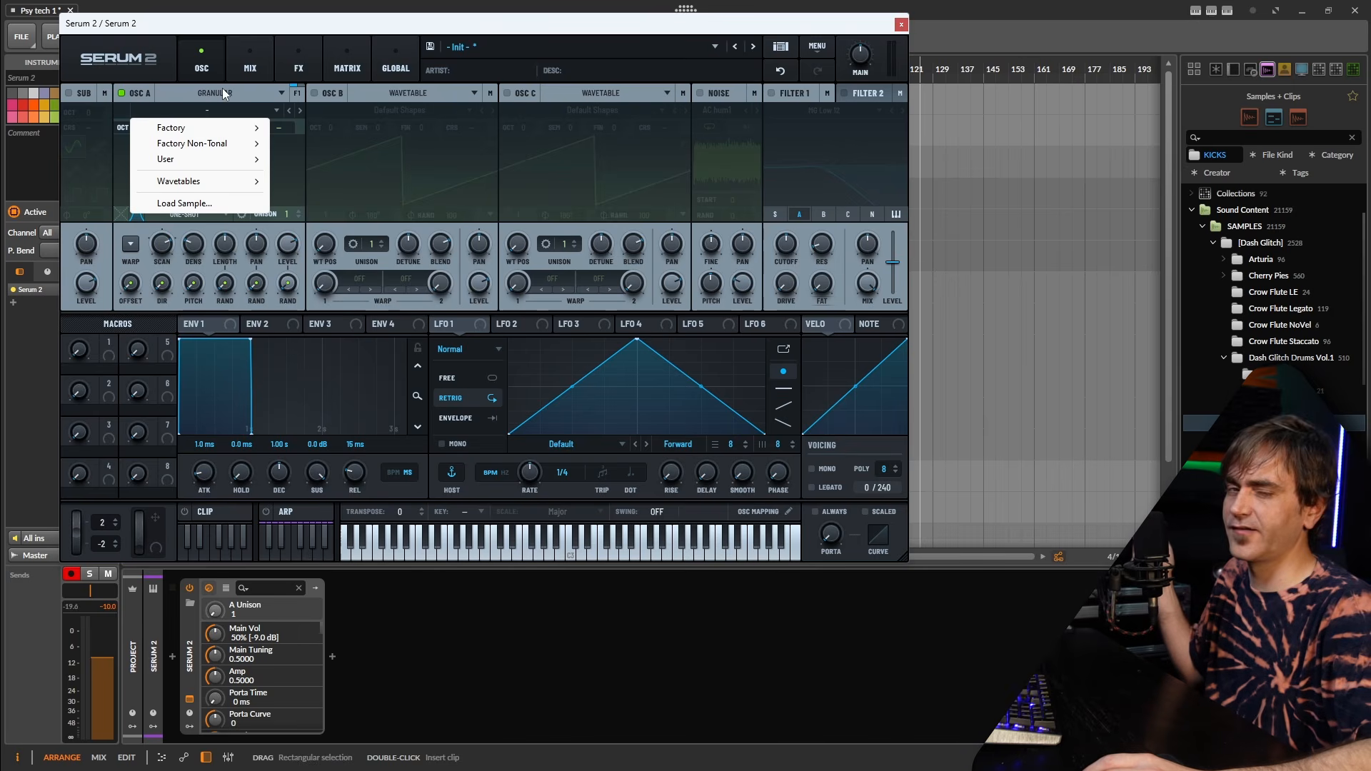
click(236, 33)
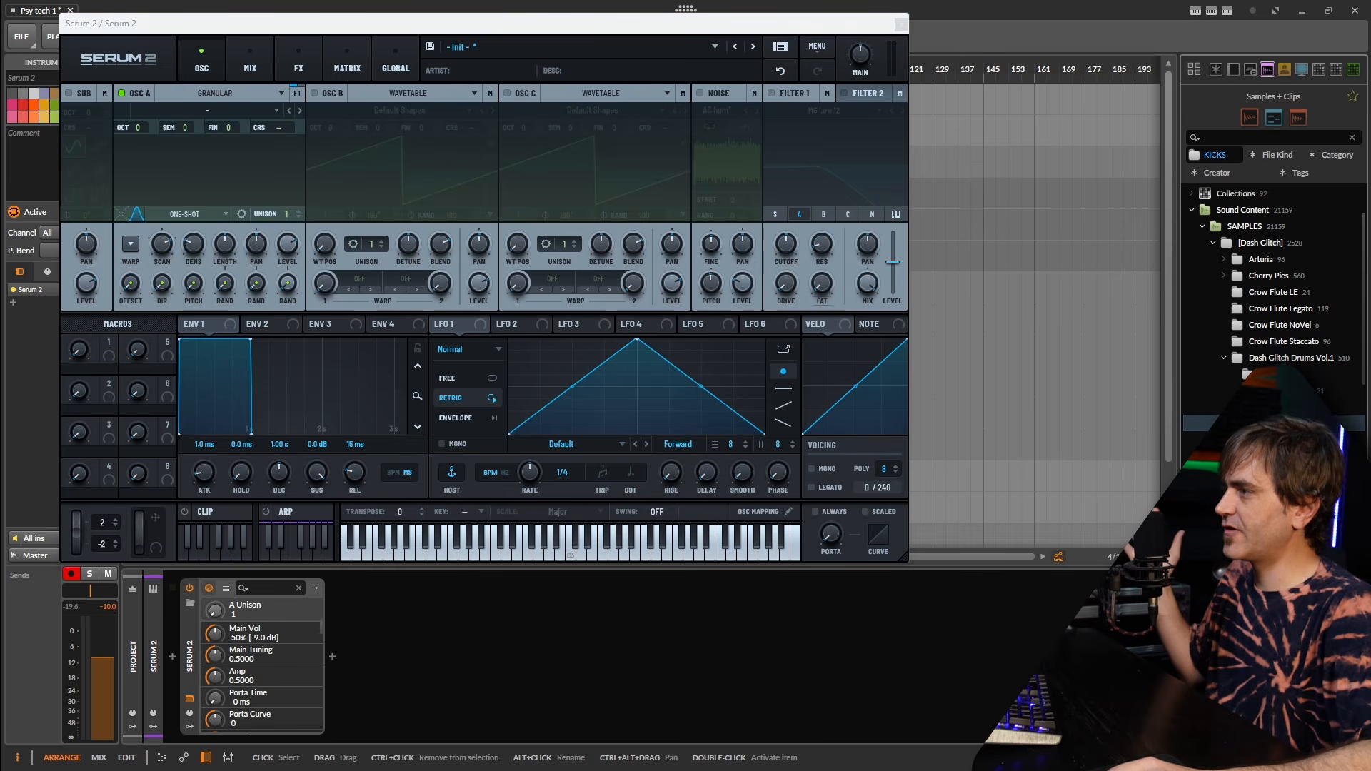
Load the DGSDV1-KICK-FAST-8 D# kick into oscillator A in Manual mode with density 1 grain.
drag(499, 324, 195, 167)
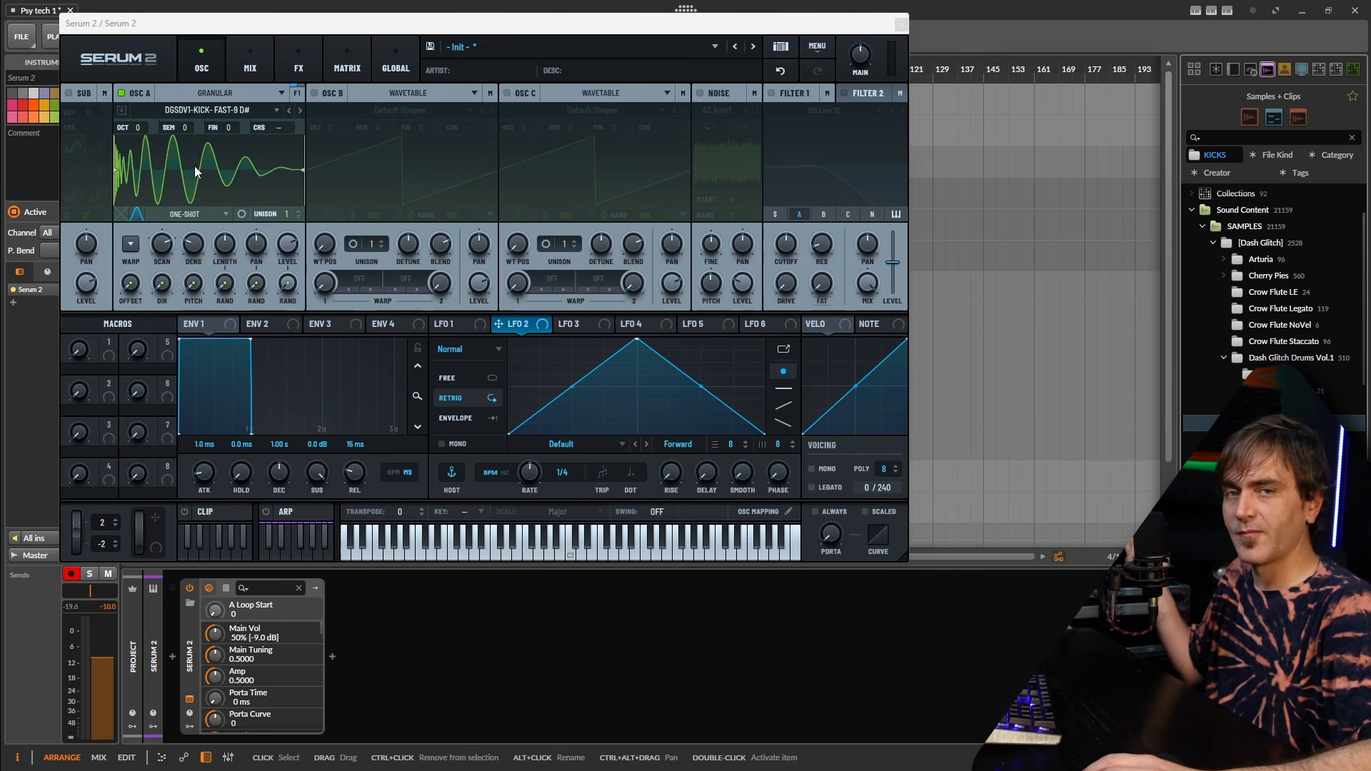
double_click(195, 244)
click(200, 213)
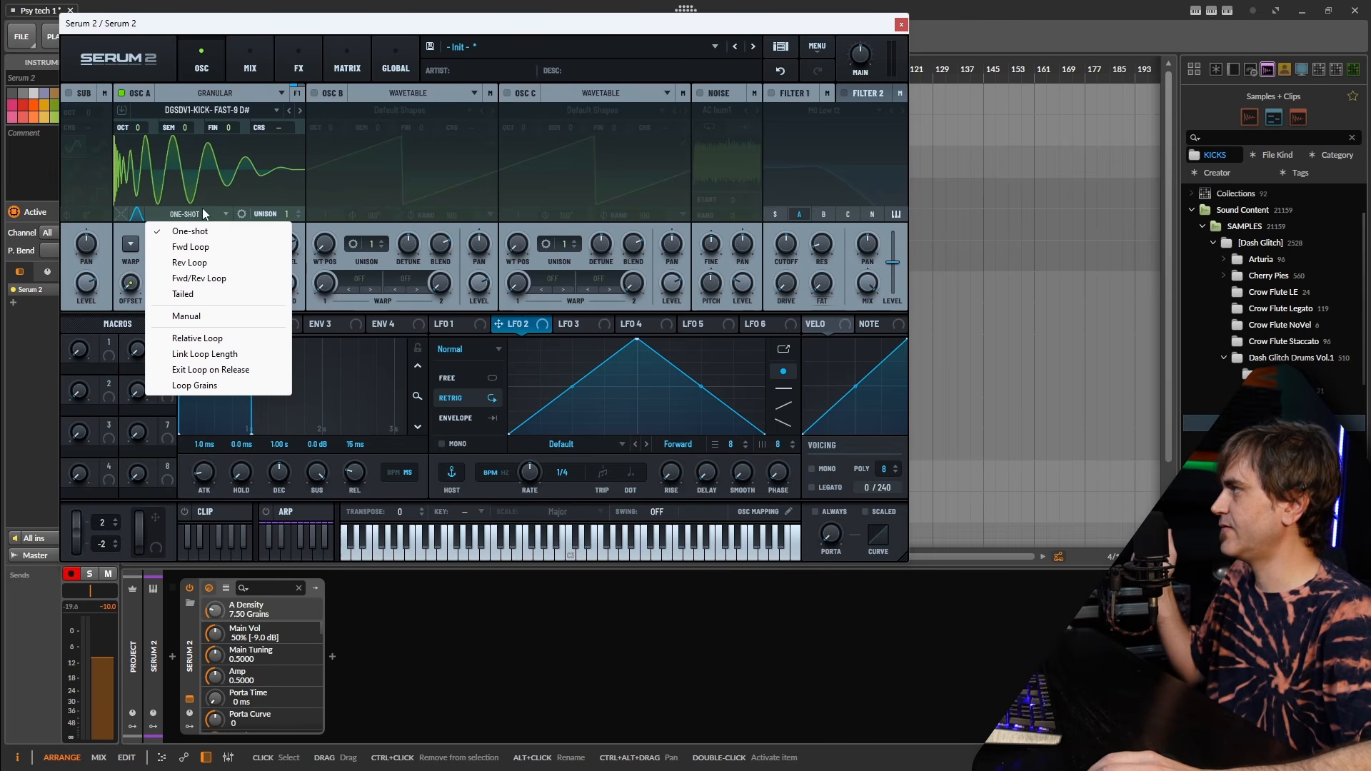
click(192, 316)
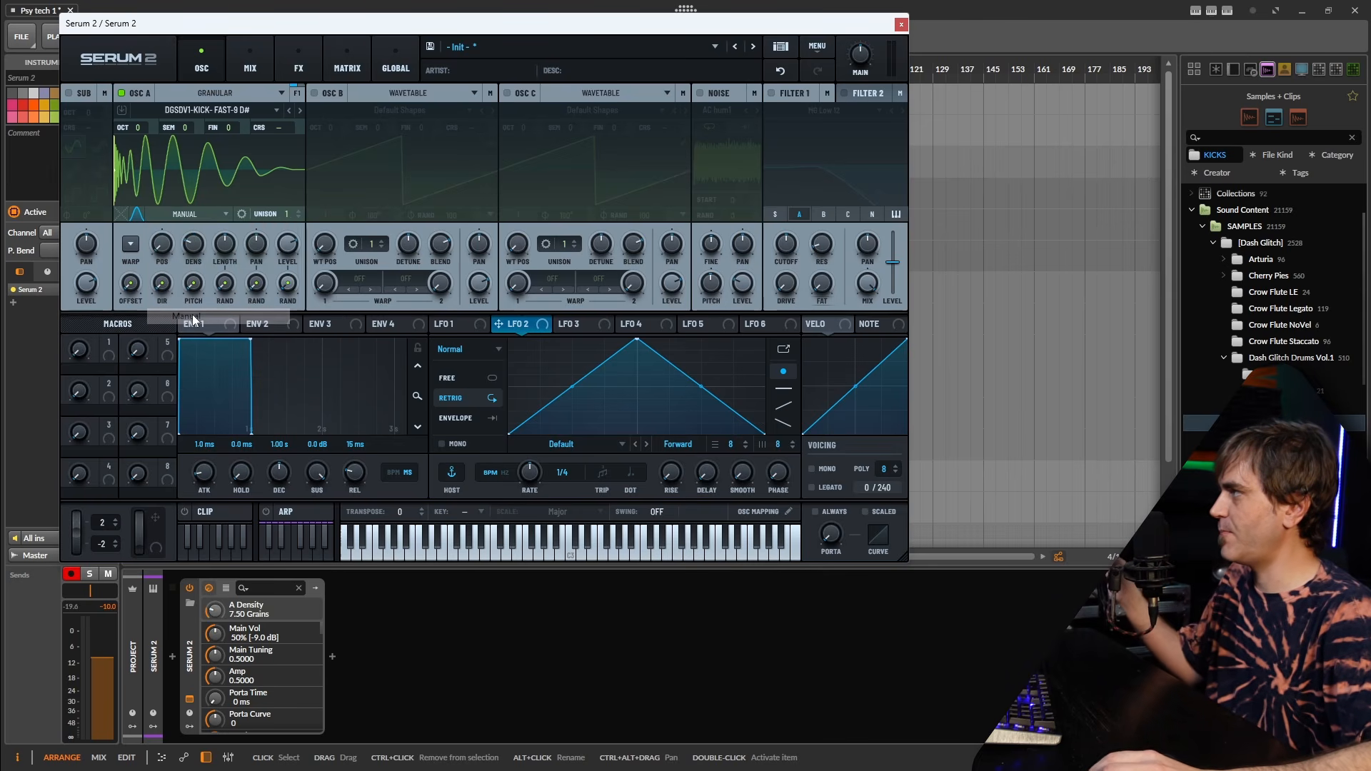
ctrl+click(191, 250)
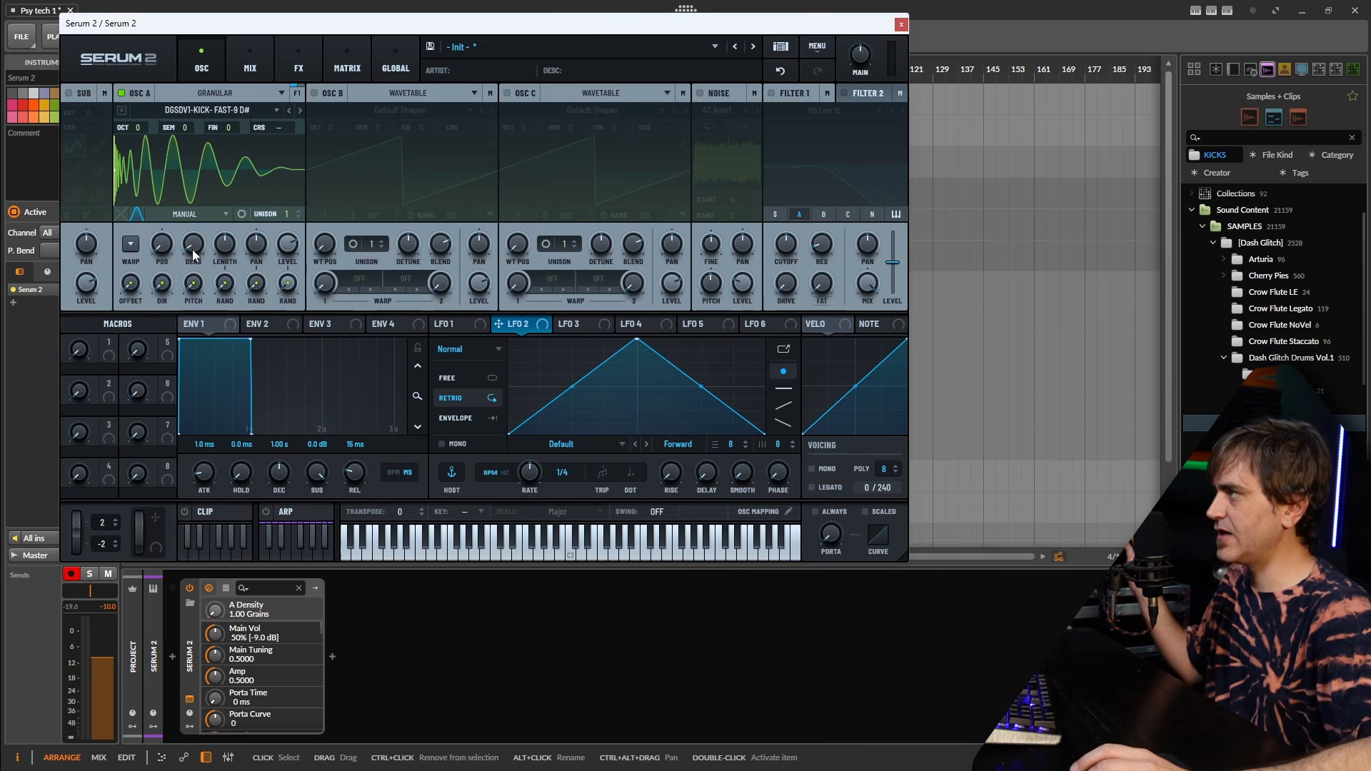
Reset the grain scan position to 0 and shorten grain length to about 21 ms.
ctrl+click(161, 244)
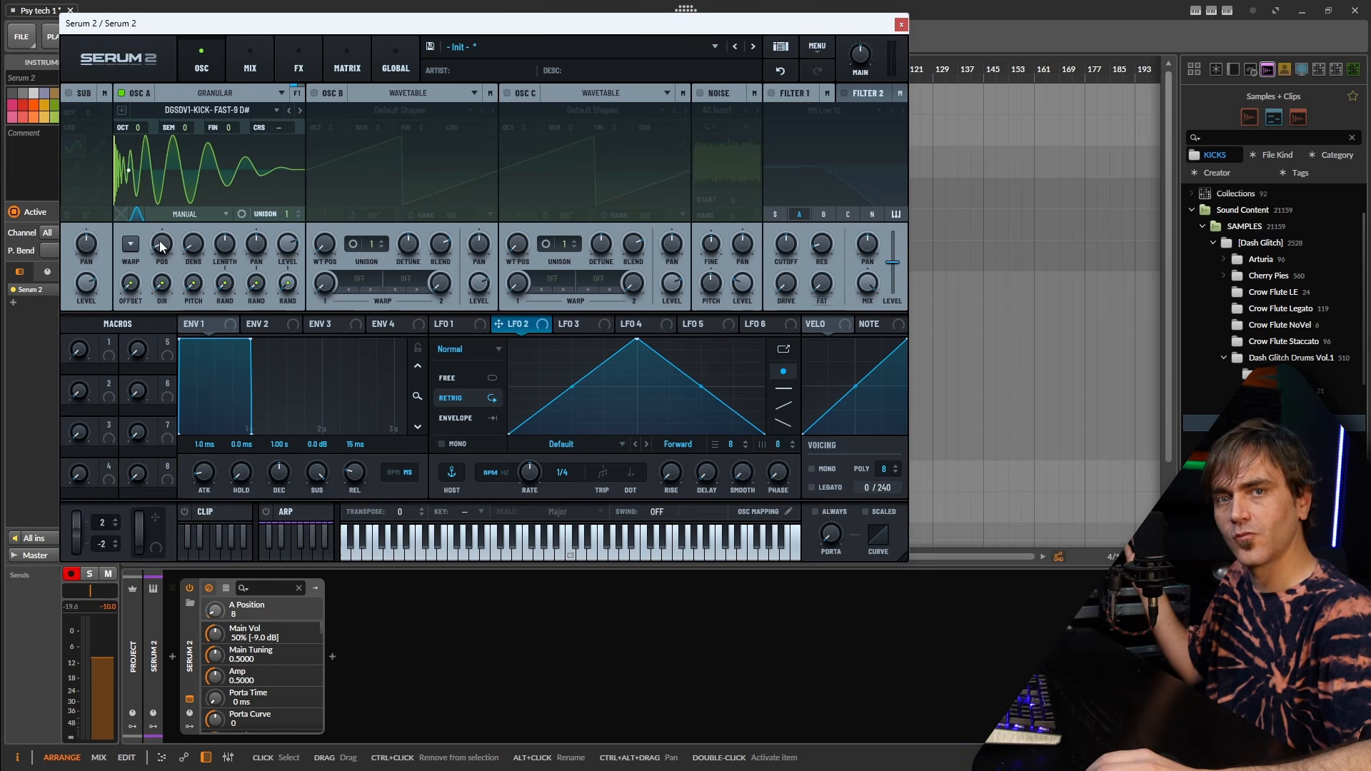
double_click(159, 247)
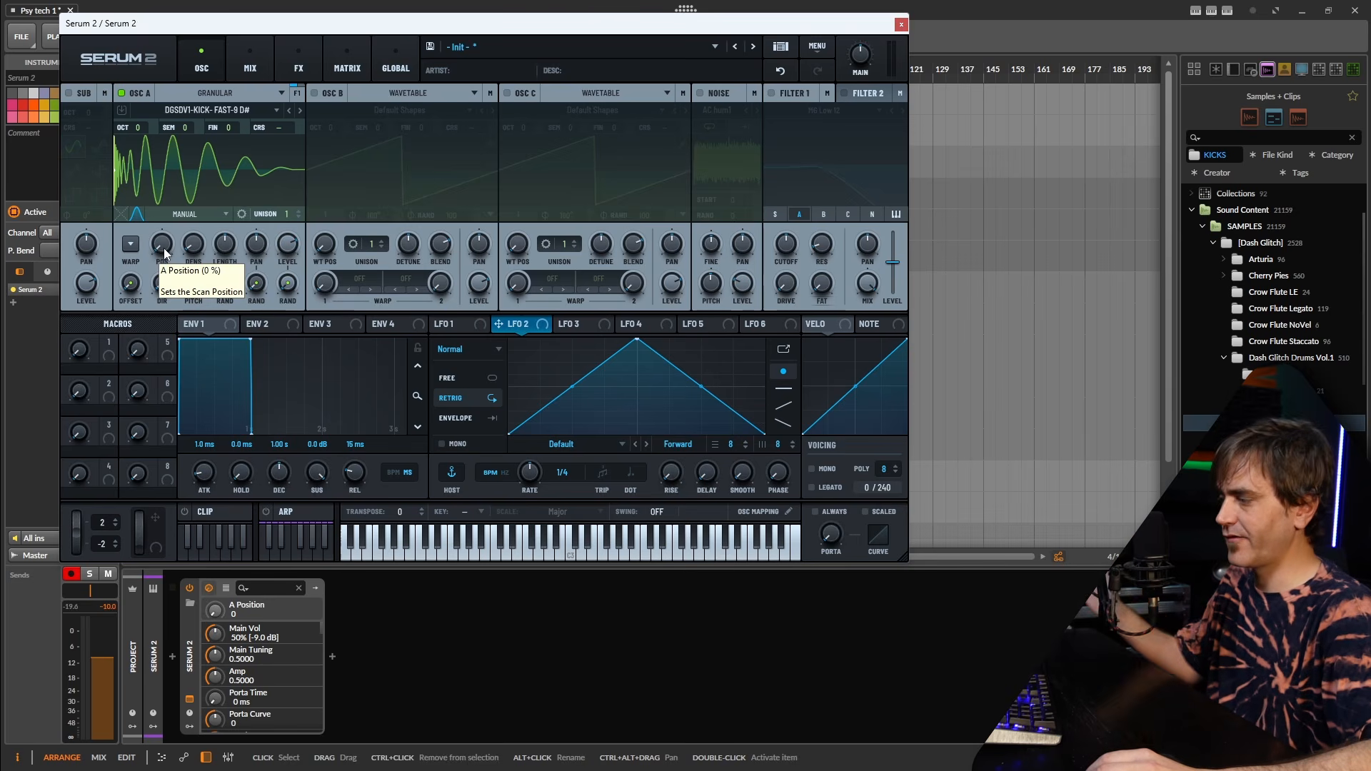
mouse_move(229, 242)
mouse_down()
mouse_move(222, 295)
mouse_move(225, 250)
mouse_up()
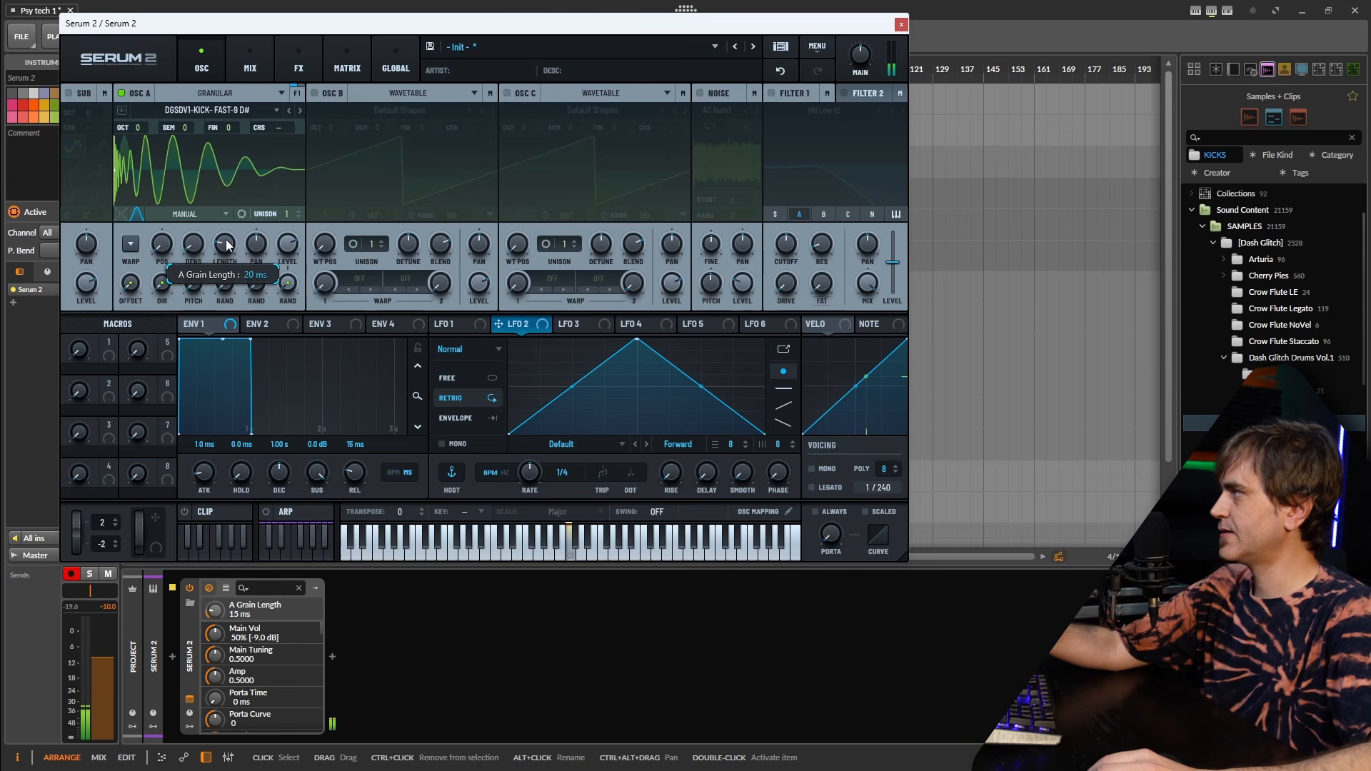
scroll(227, 246, down, 5)
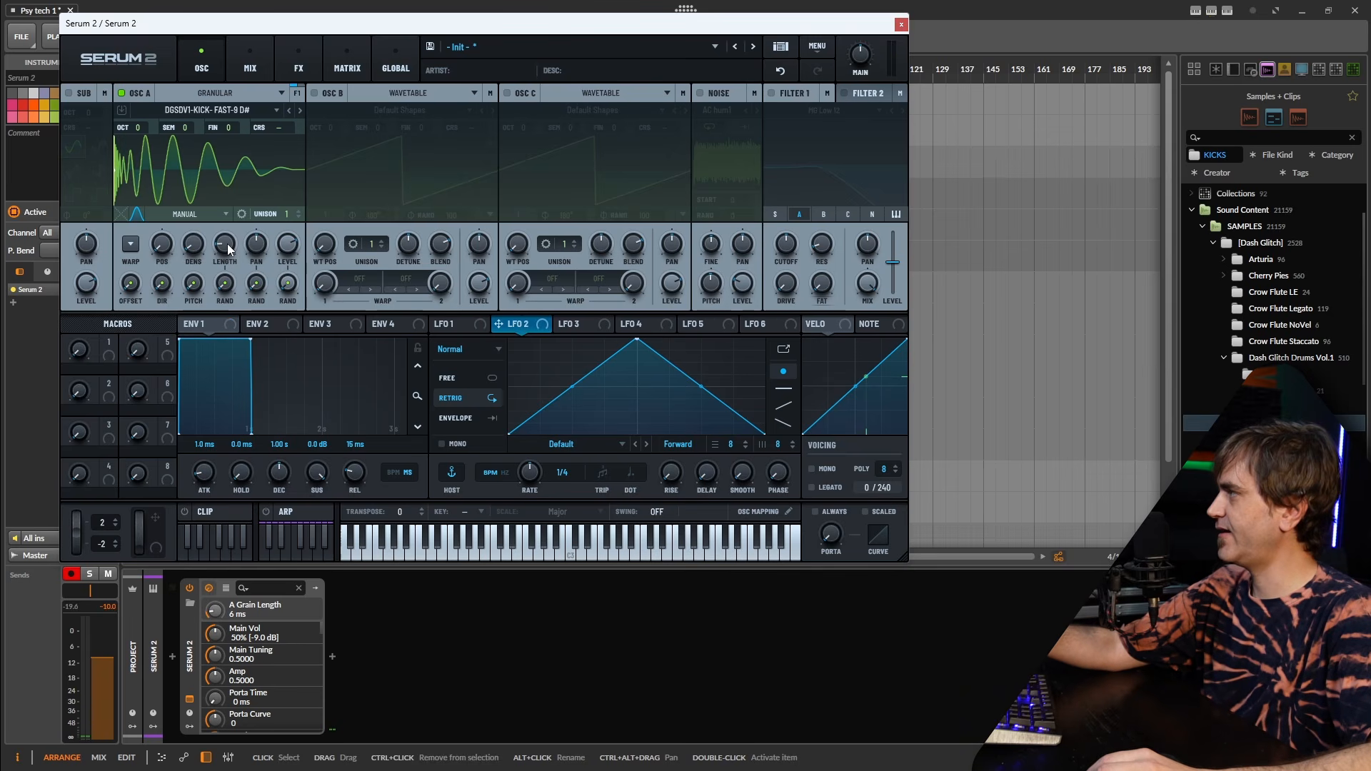
scroll(227, 244, up, 4)
scroll(229, 244, up, 3)
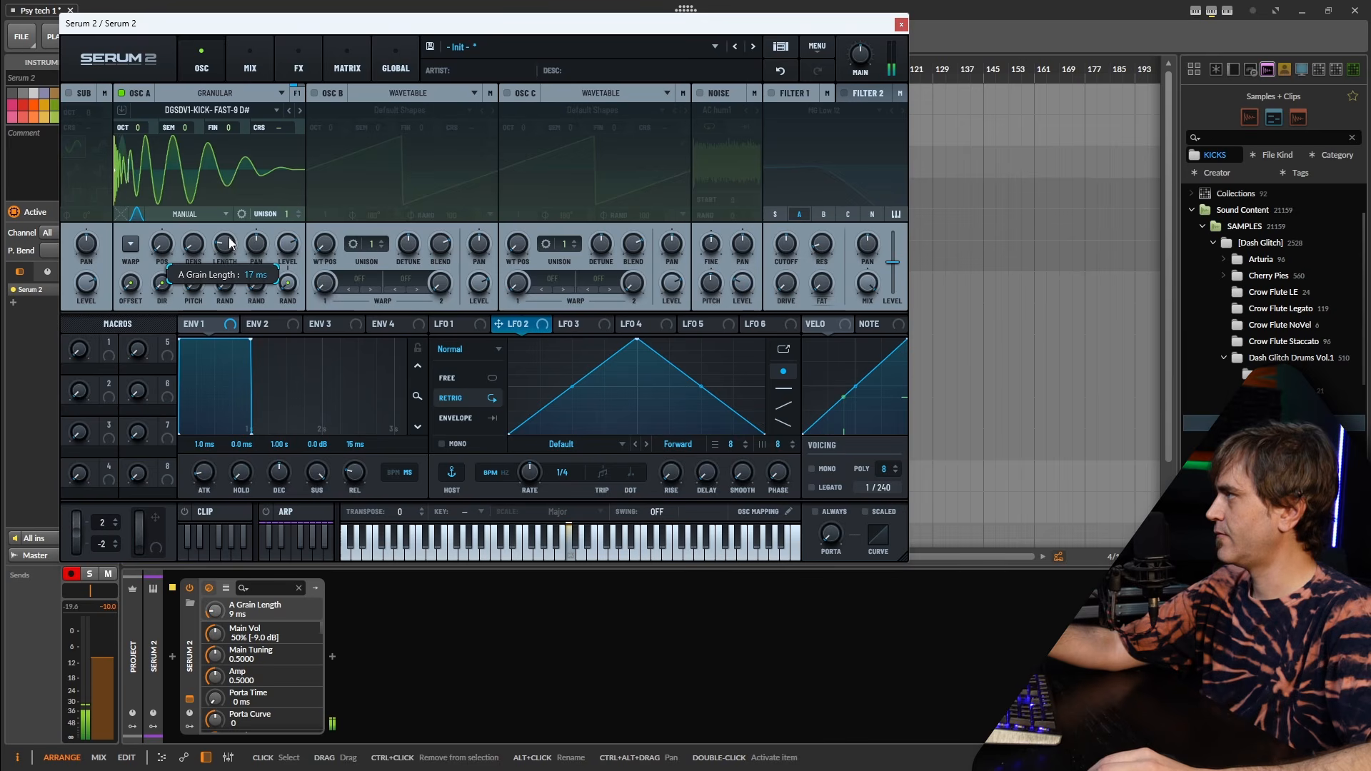
click(139, 212)
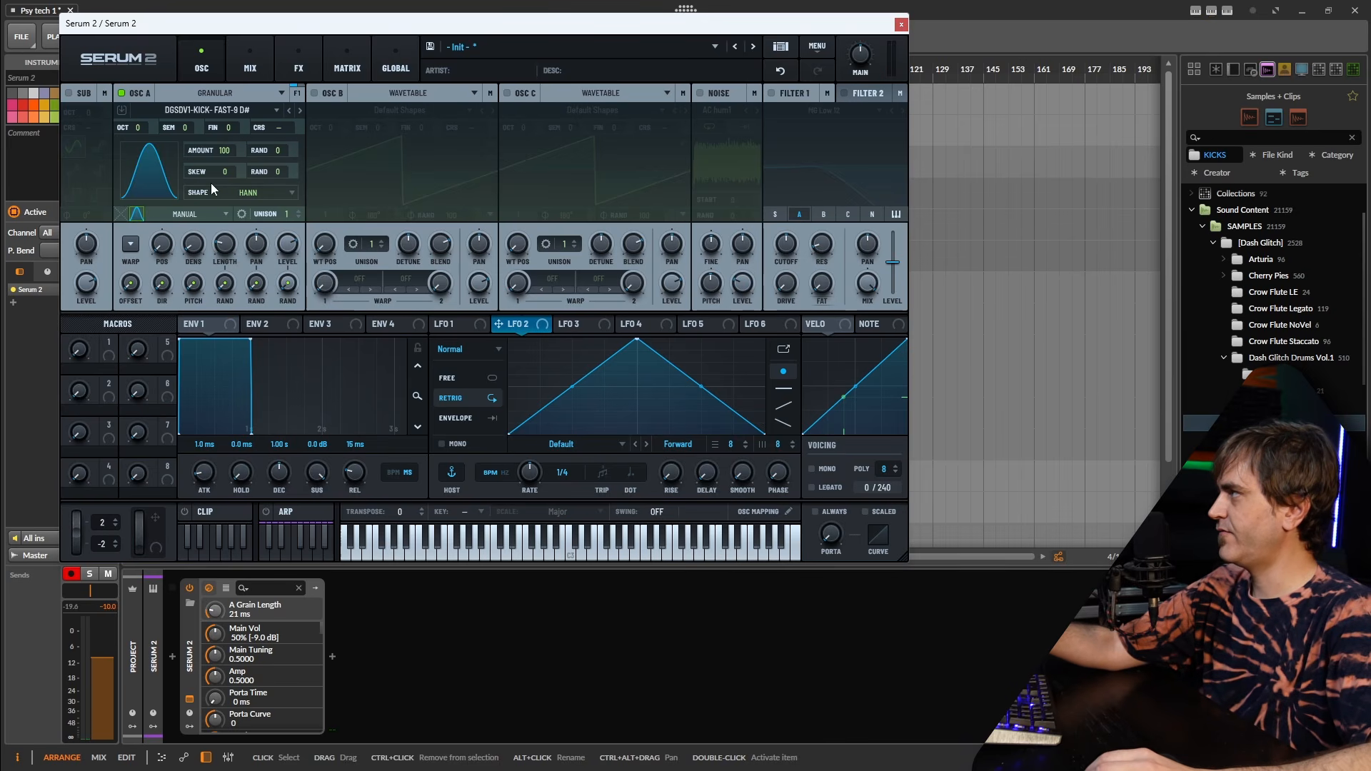
Set a Gaussian grain window with skew -100 and amount 100, then show the waveform again.
click(239, 192)
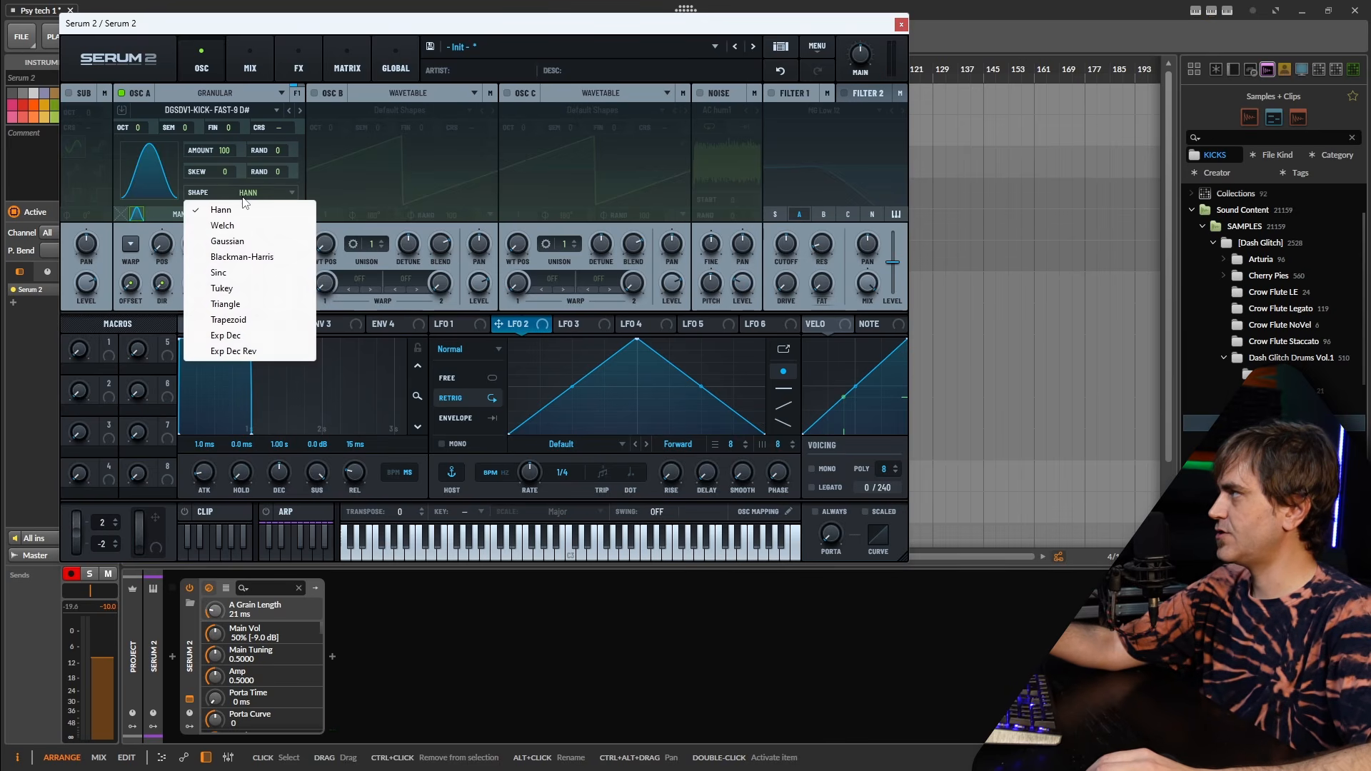
click(236, 243)
drag(229, 172, 204, 250)
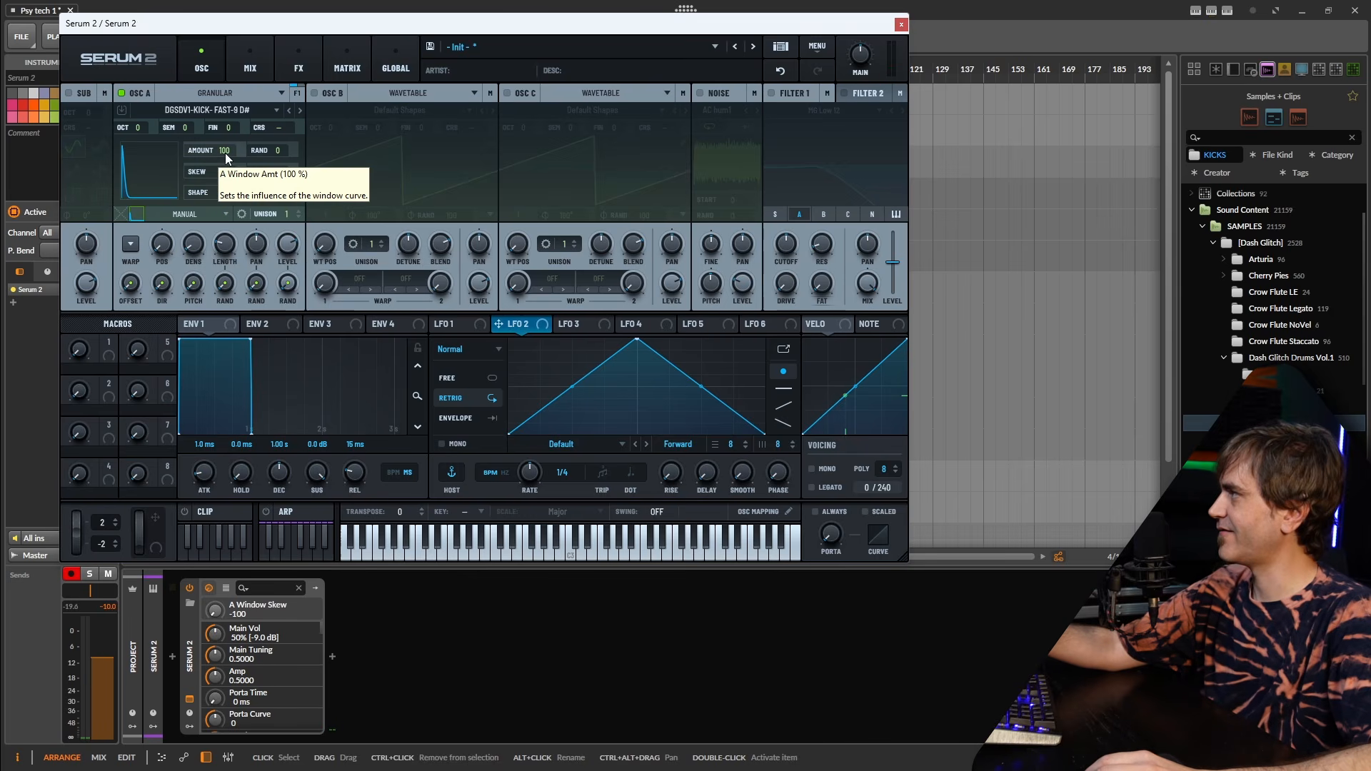
drag(225, 152, 212, 229)
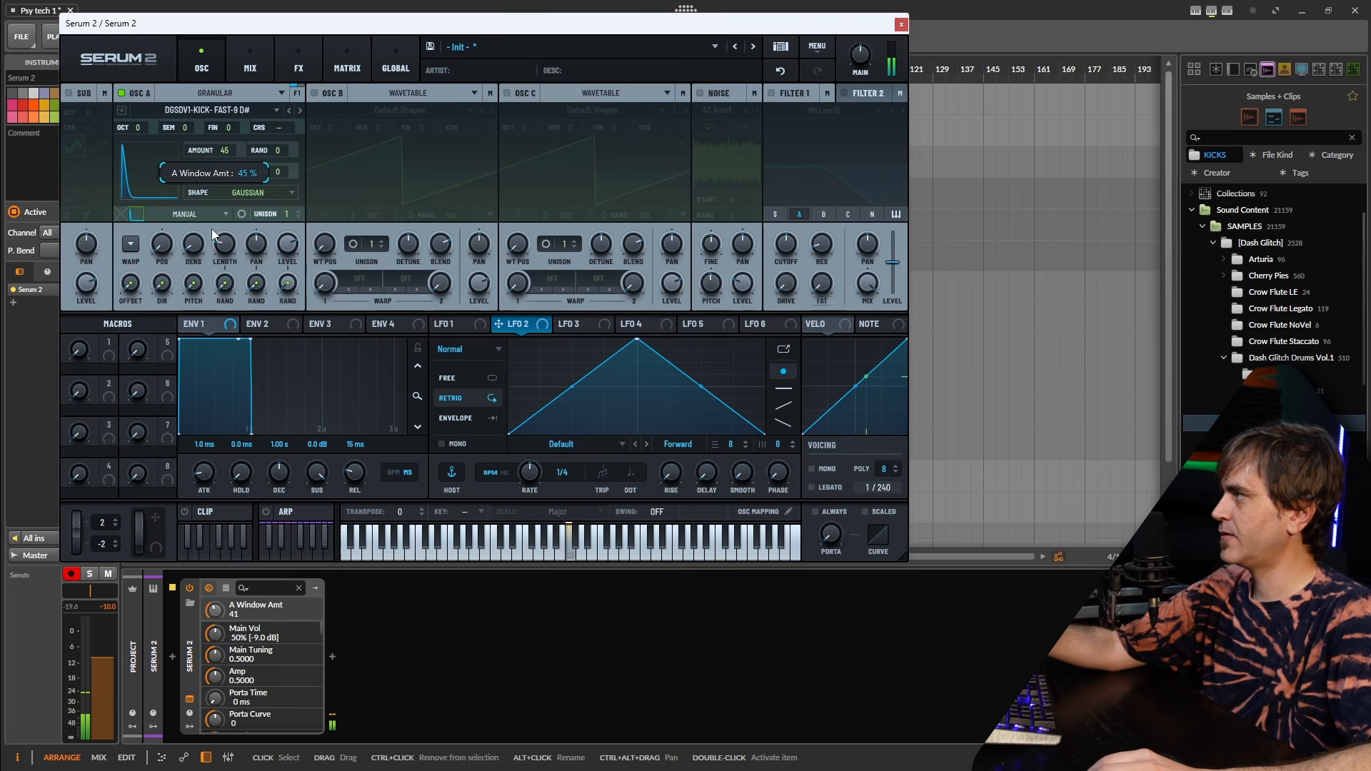
drag(225, 174, 229, 155)
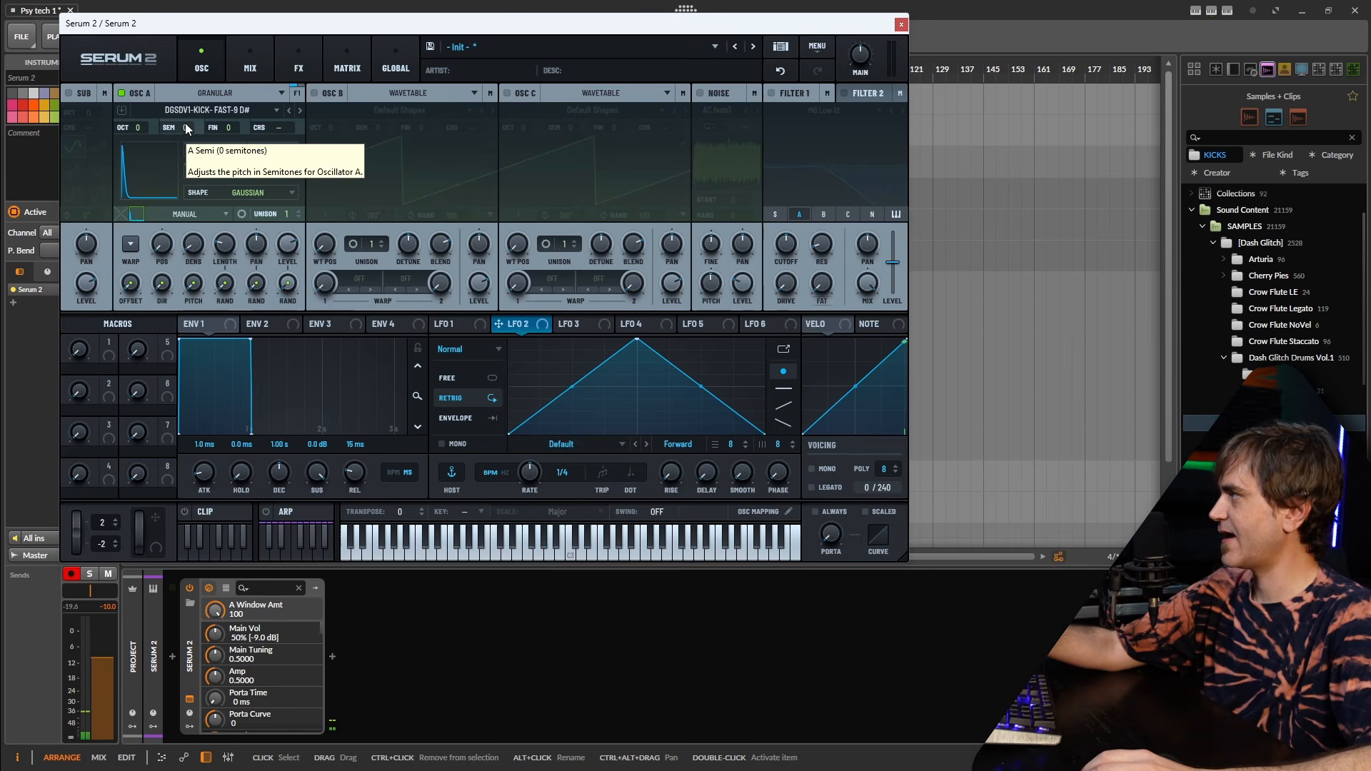
click(203, 322)
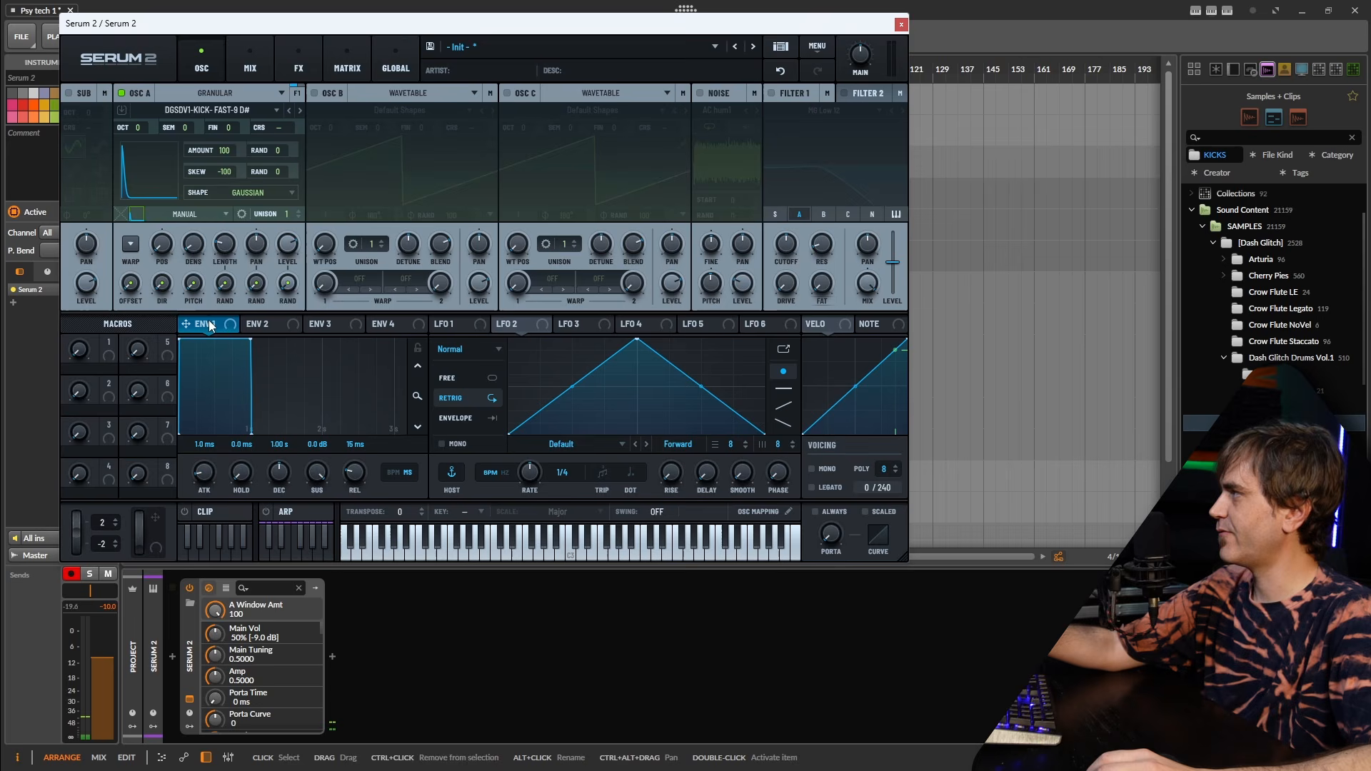
click(136, 213)
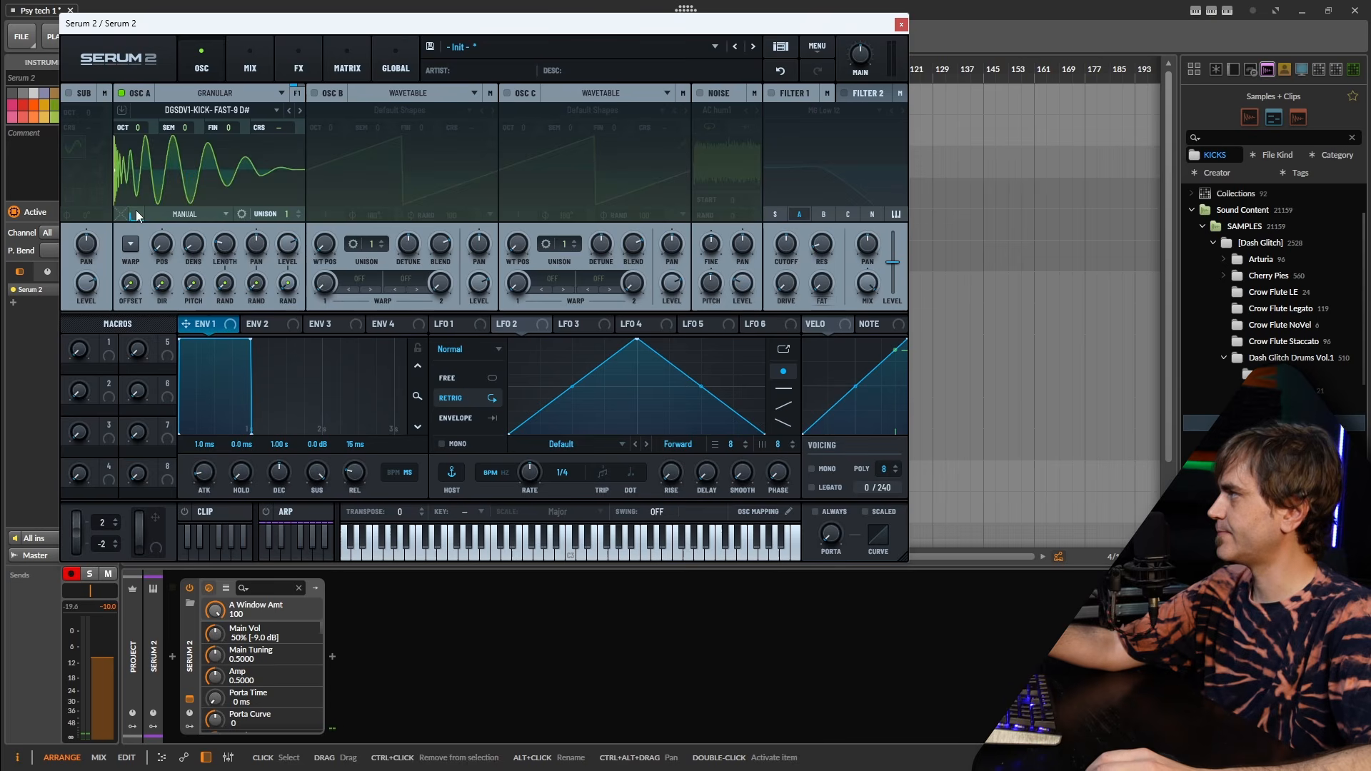
click(229, 244)
Toggle key tracking on grain length, sweep it between 0 and 200+ ms, and settle at 45 ms.
mouse_move(227, 247)
mouse_down()
mouse_move(240, 213)
mouse_move(234, 256)
mouse_move(245, 227)
mouse_move(230, 244)
mouse_up()
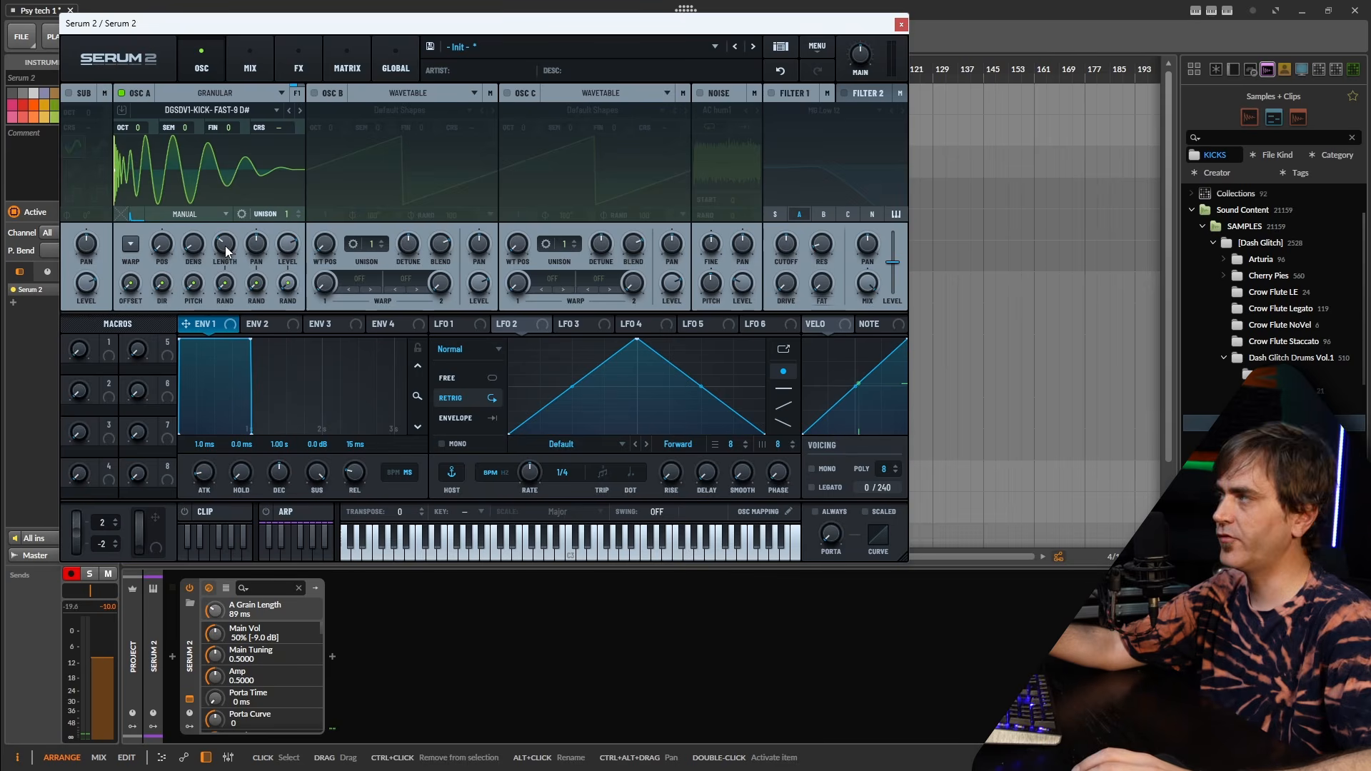
right_click(226, 250)
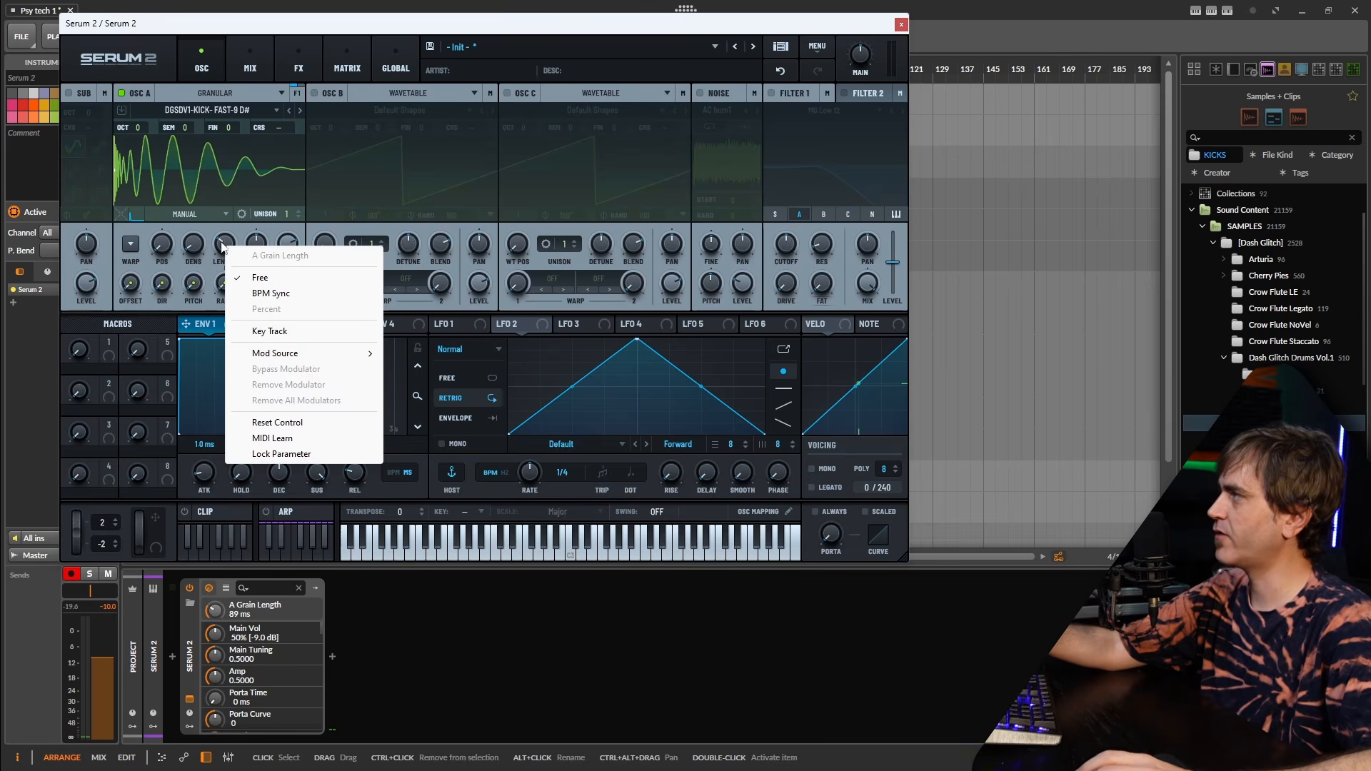
click(270, 332)
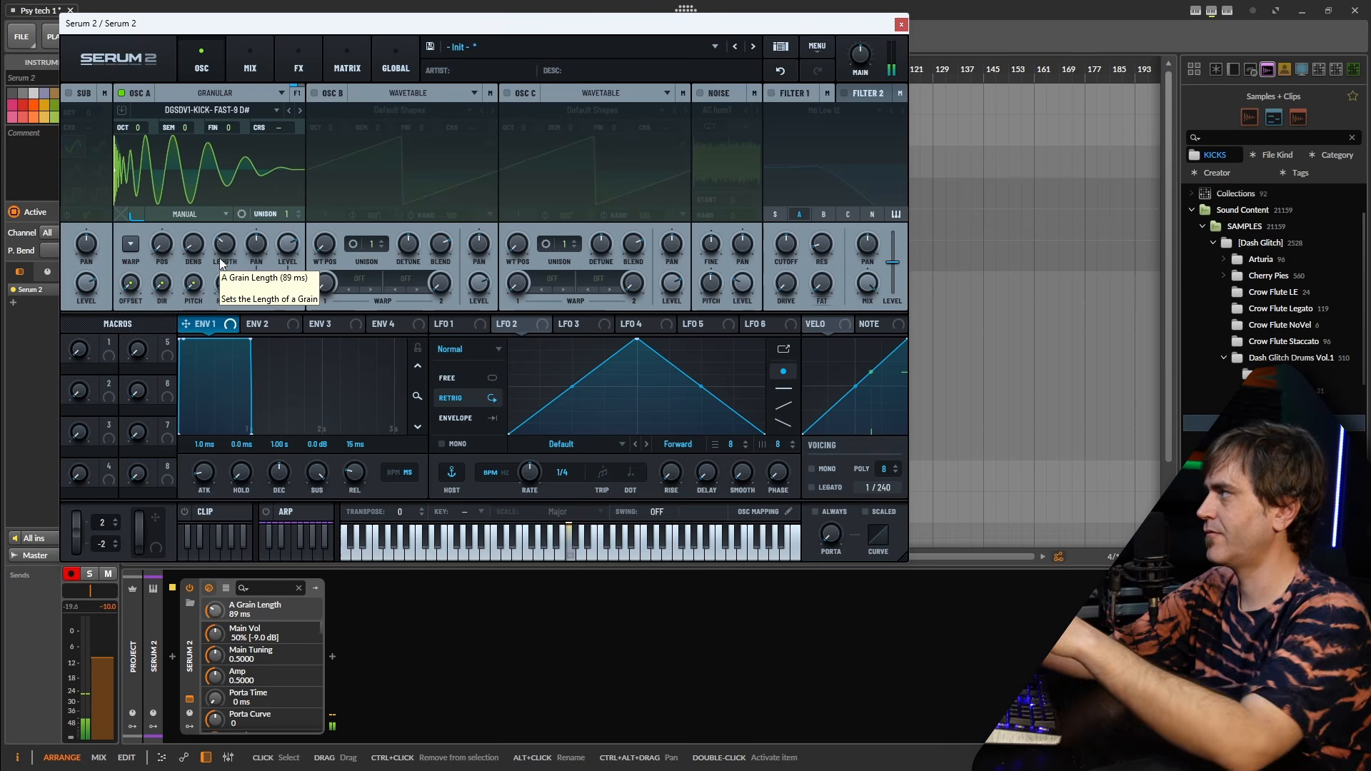
drag(235, 247, 220, 271)
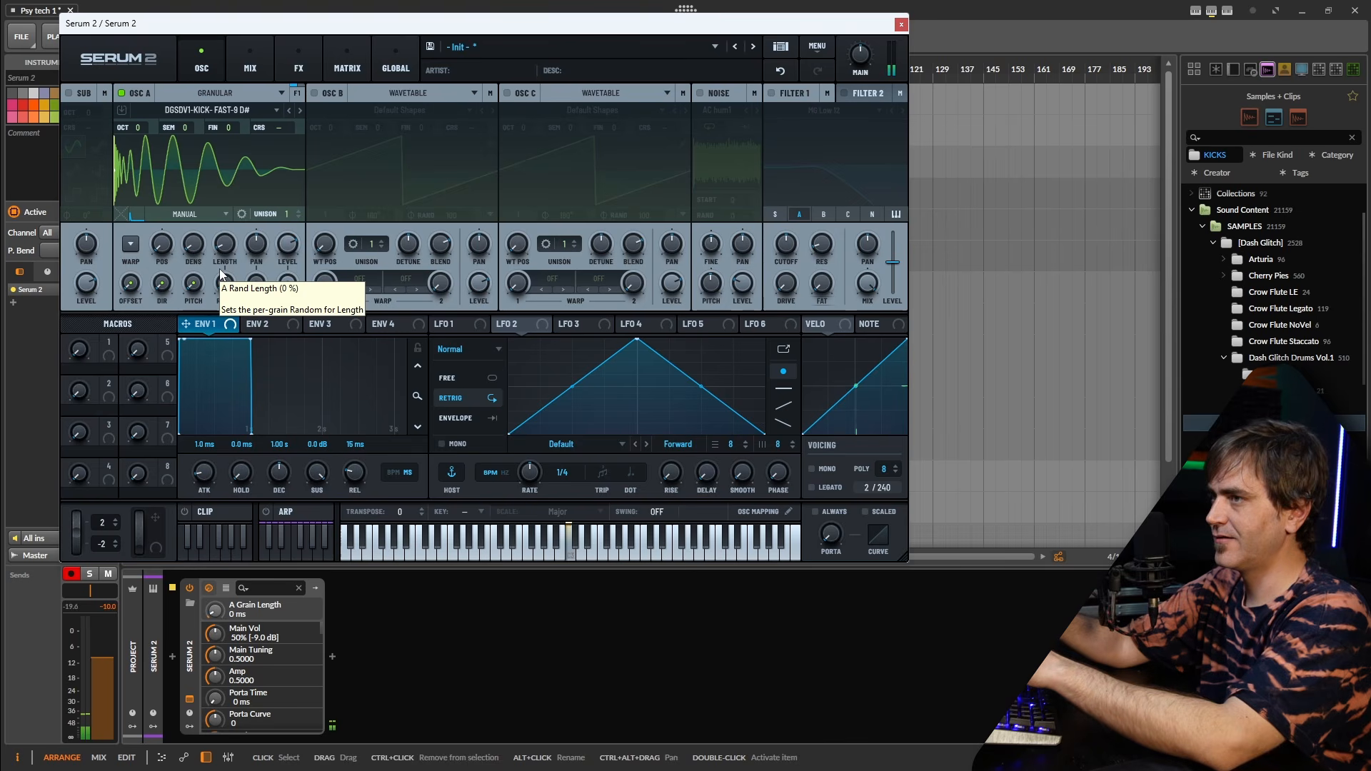
drag(226, 246, 230, 248)
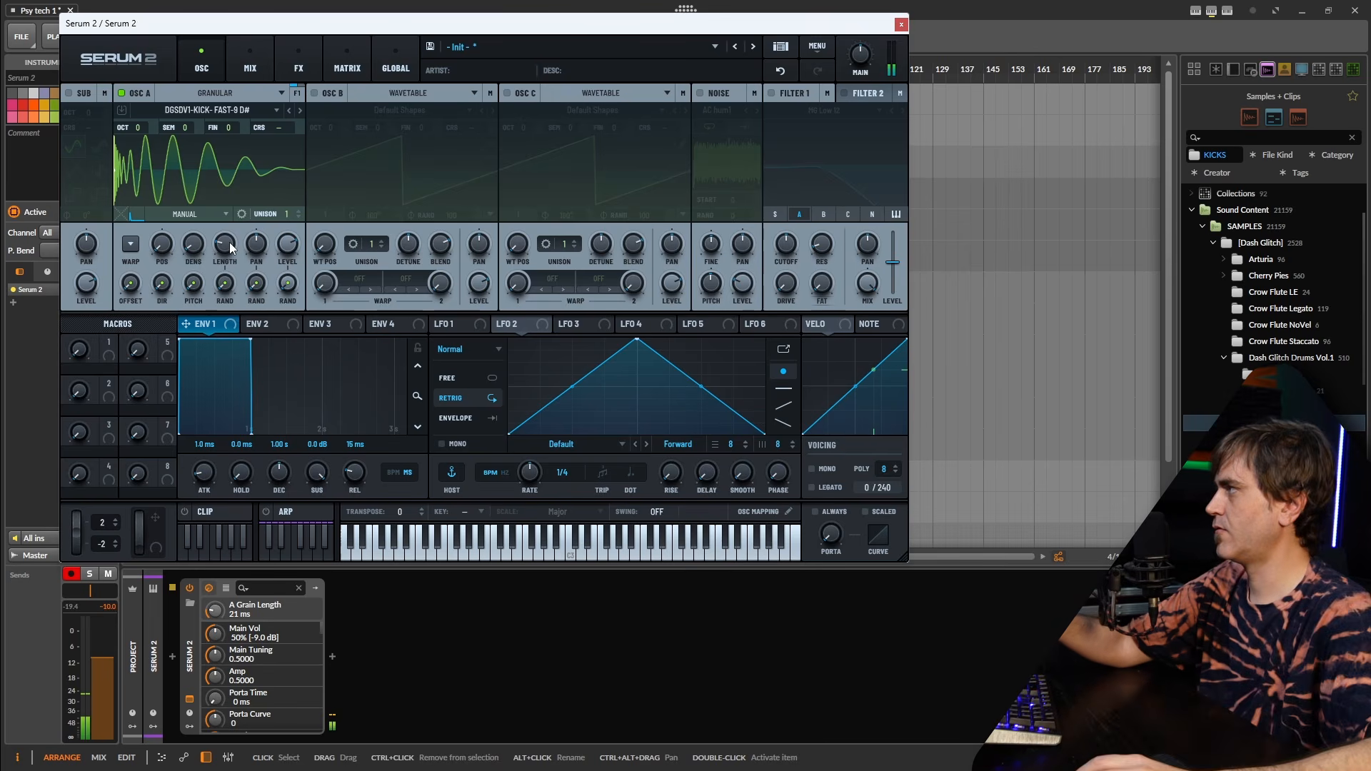
drag(225, 246, 228, 242)
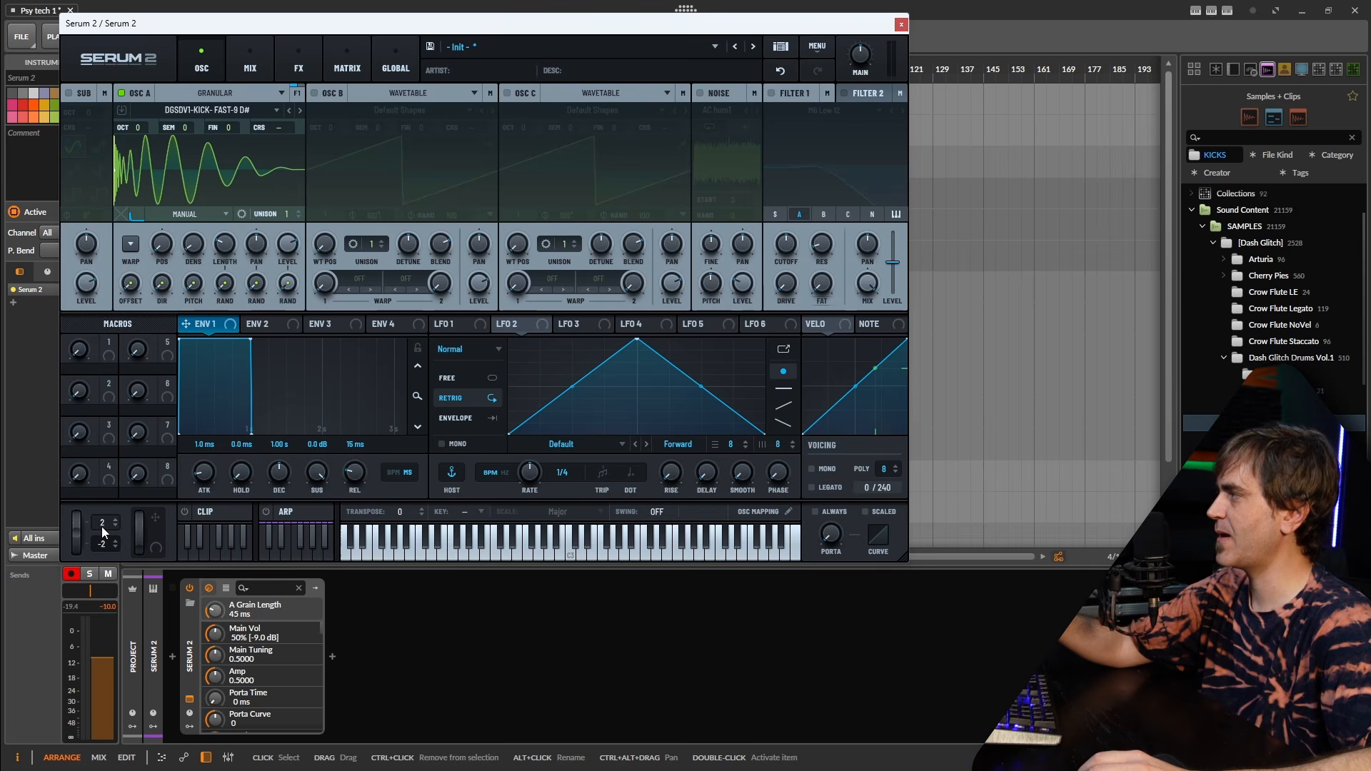
Drop Bend Up and Bend Down to 0 semitones and show the Matrix page.
drag(100, 524, 101, 530)
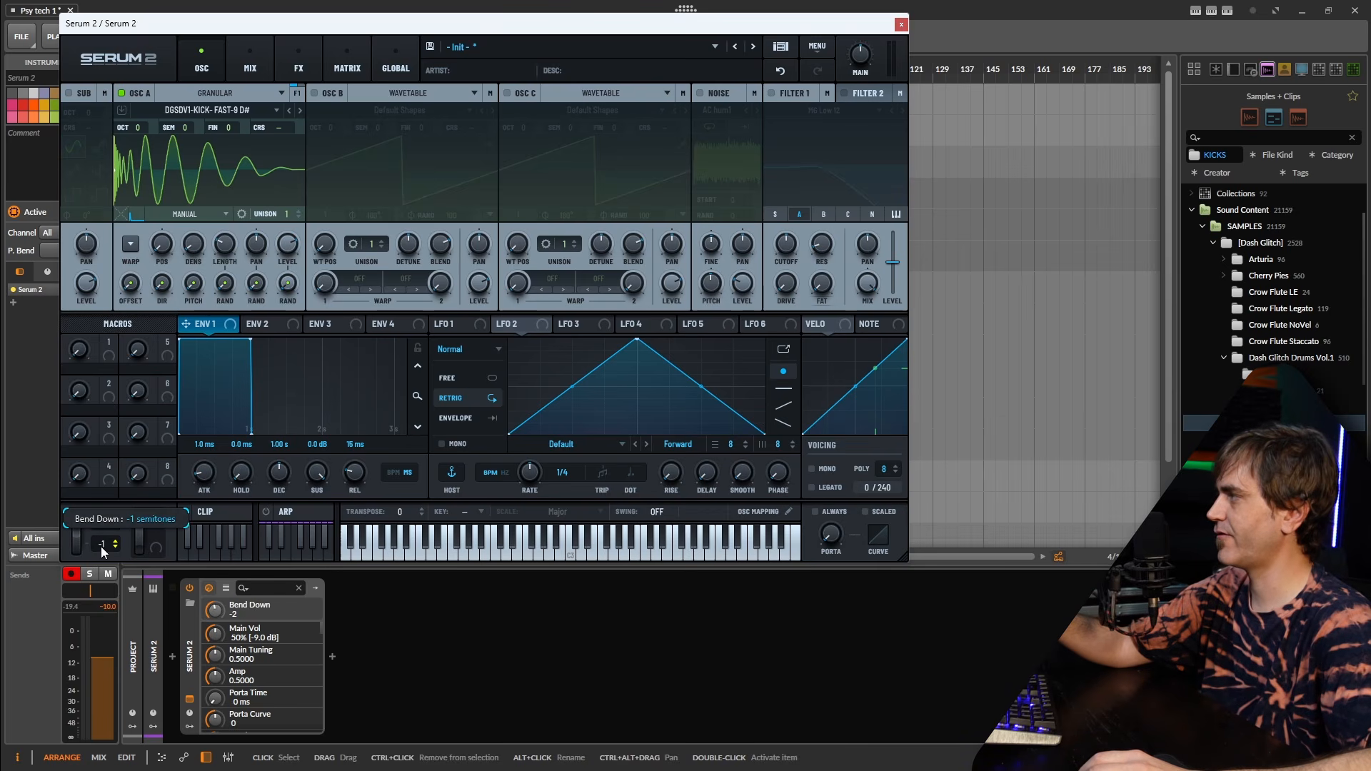
scroll(101, 546, up, 2)
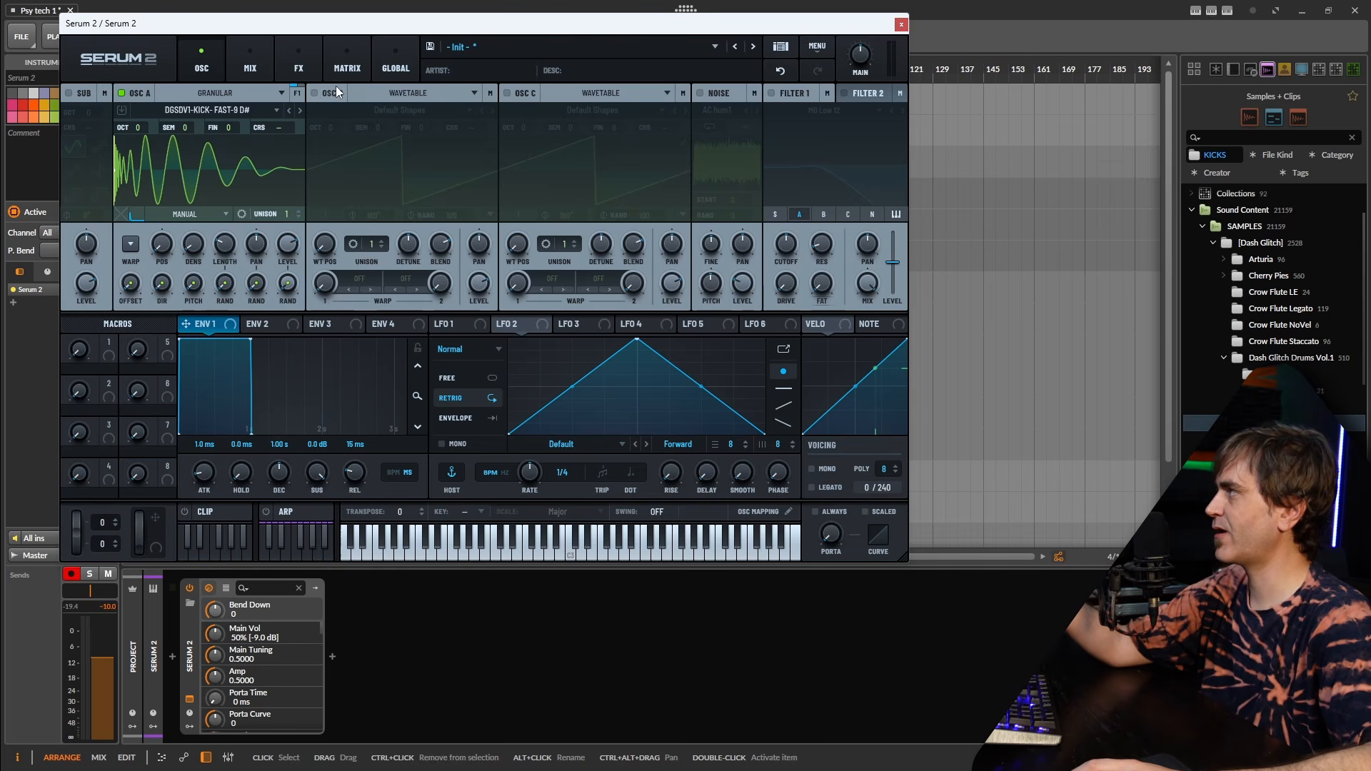
click(347, 62)
Choose Pitch Bend as the source in the first modulation matrix slot.
click(124, 140)
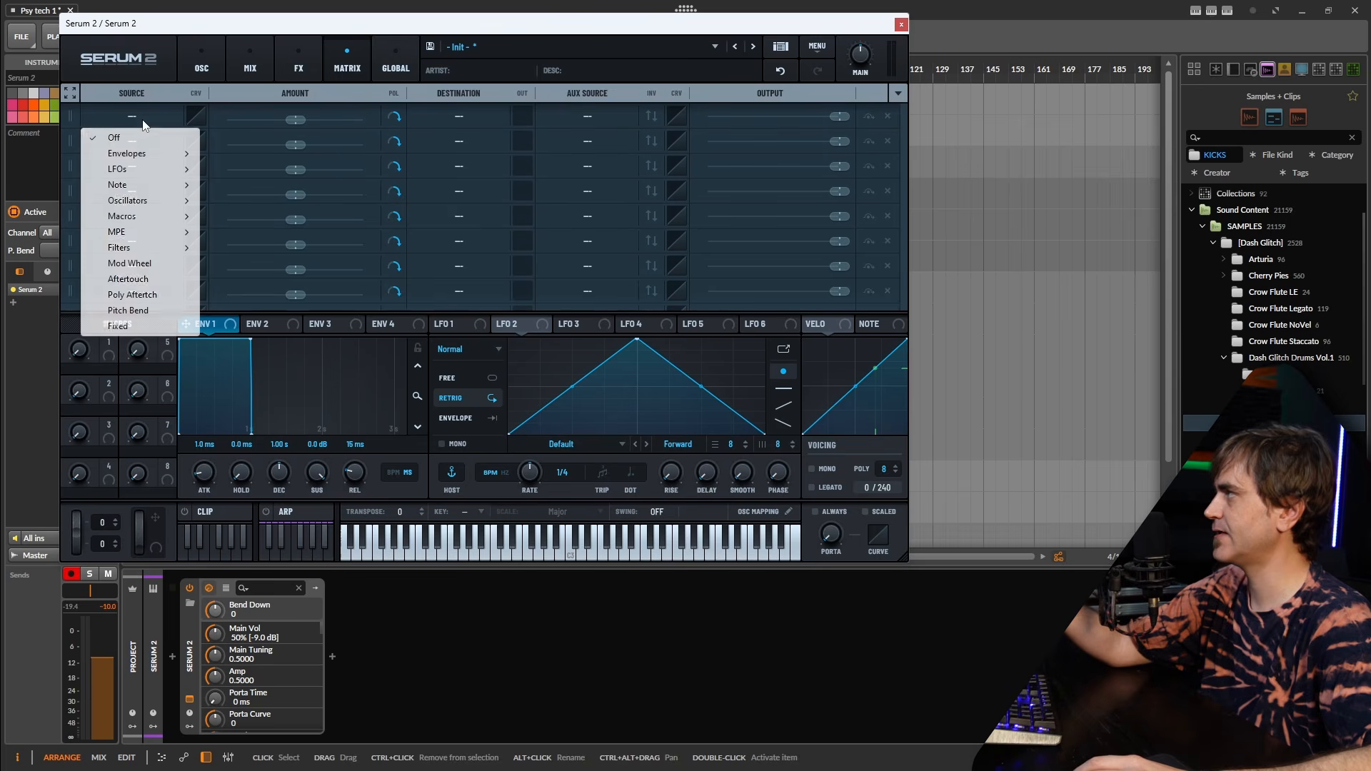
click(127, 310)
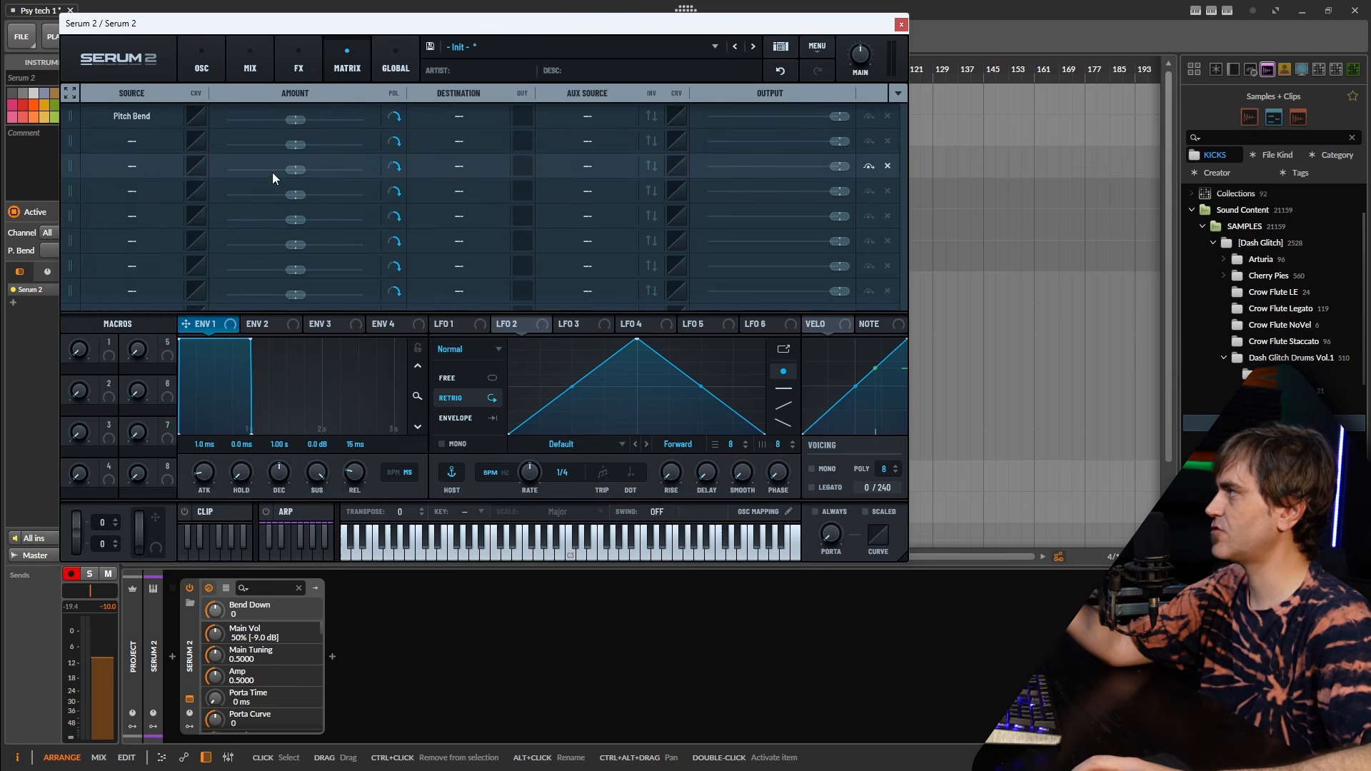
click(207, 62)
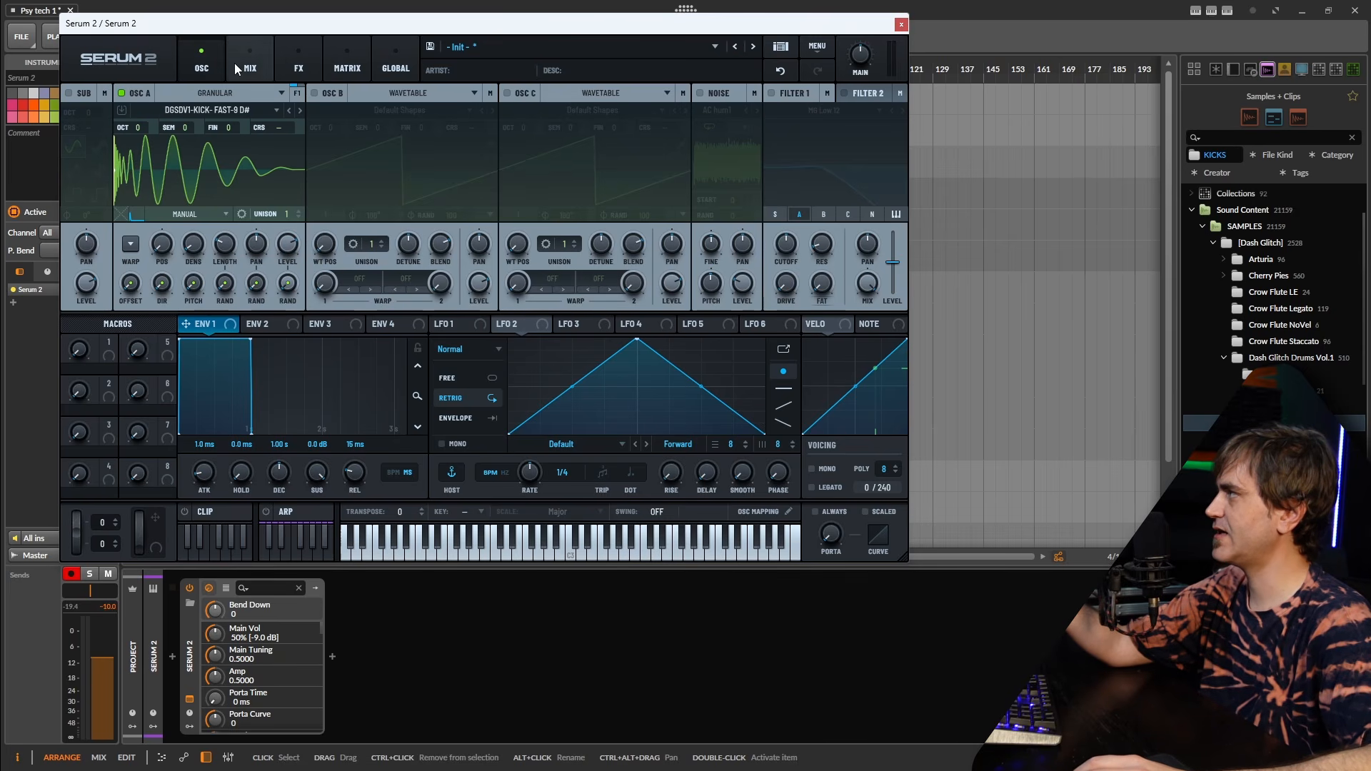
click(347, 63)
click(147, 140)
click(215, 57)
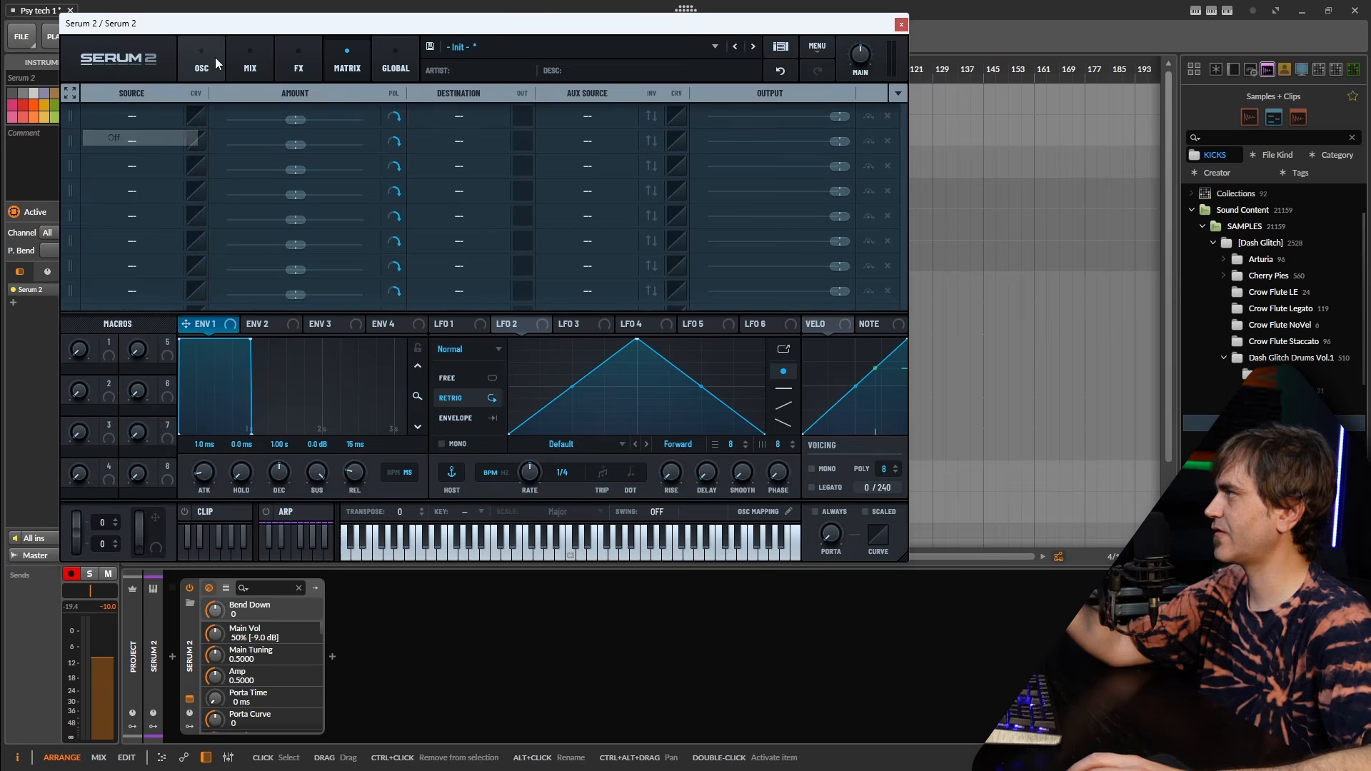
Route Pitch Bend to A Grain Length as a bipolar -35% modulation, then return to the oscillators.
right_click(226, 244)
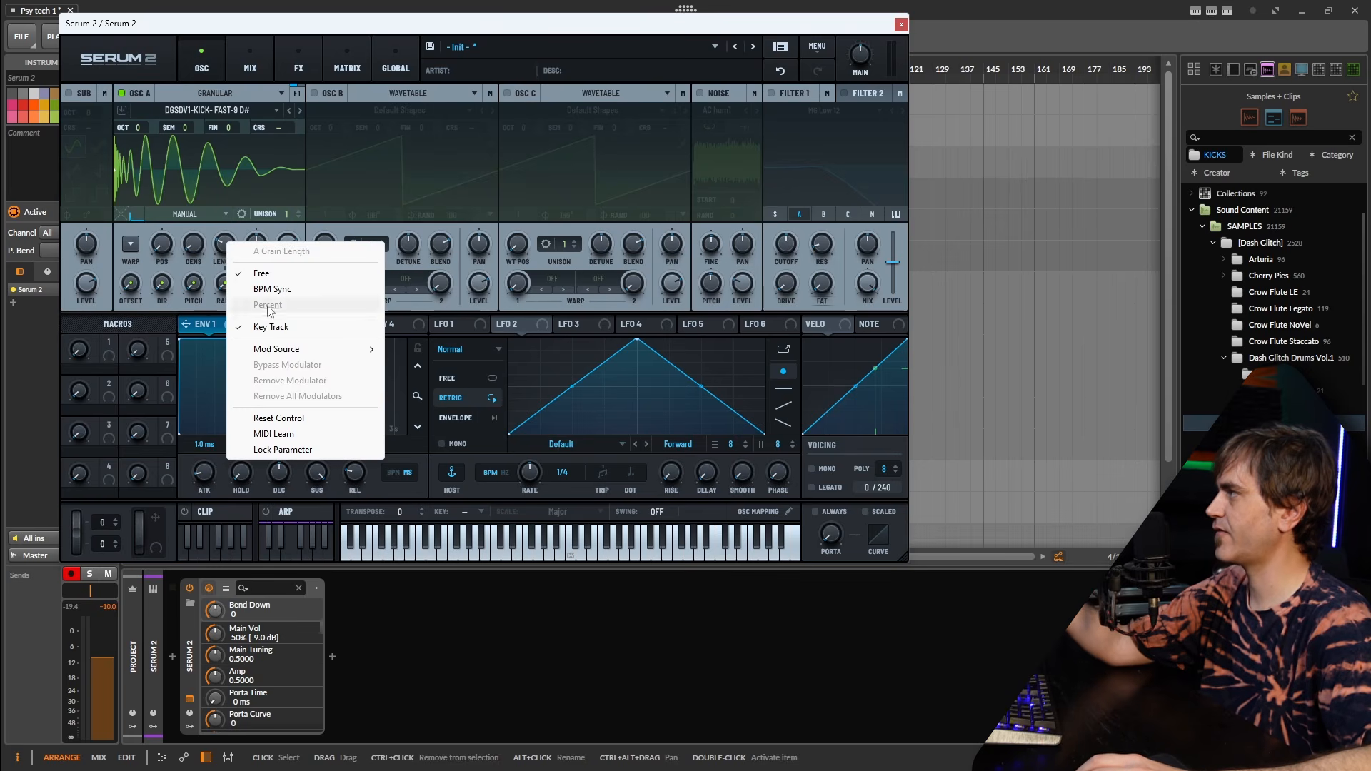
mouse_move(285, 350)
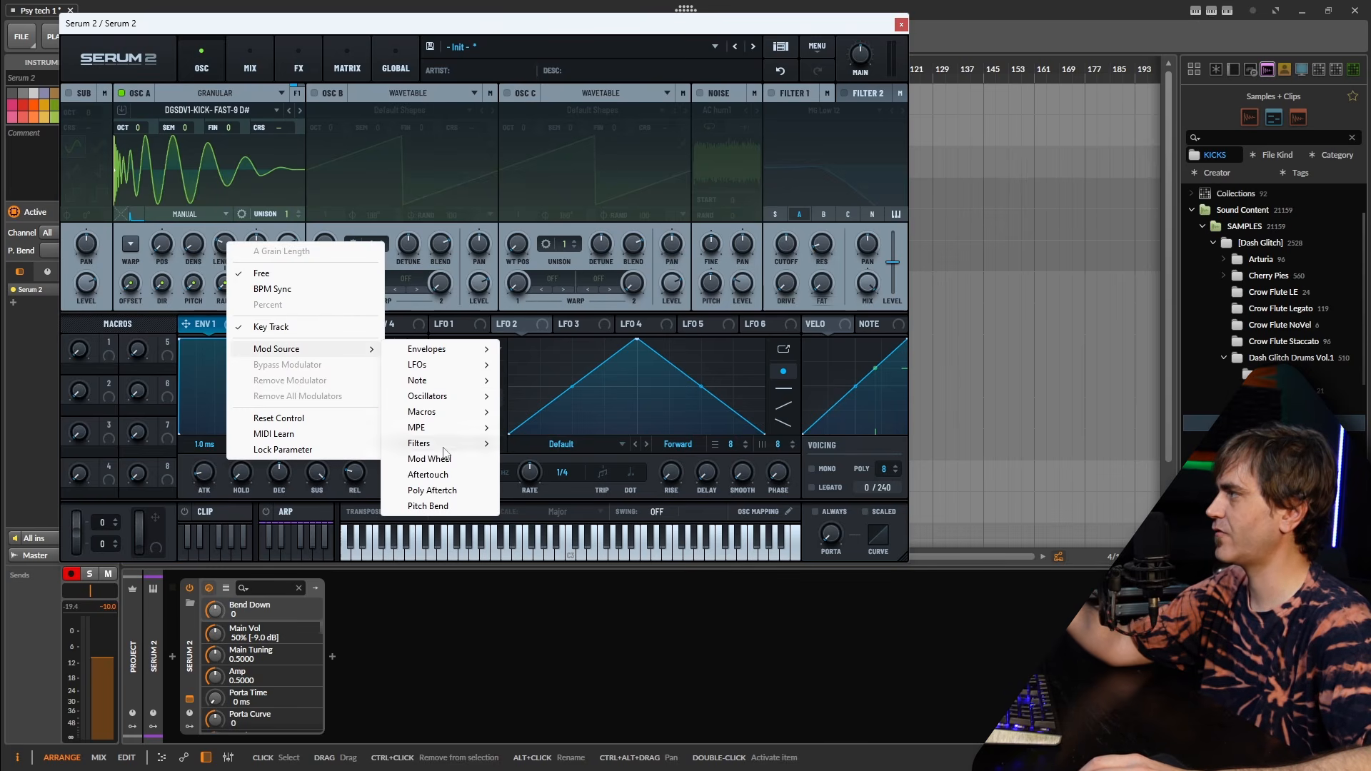
click(428, 505)
click(335, 54)
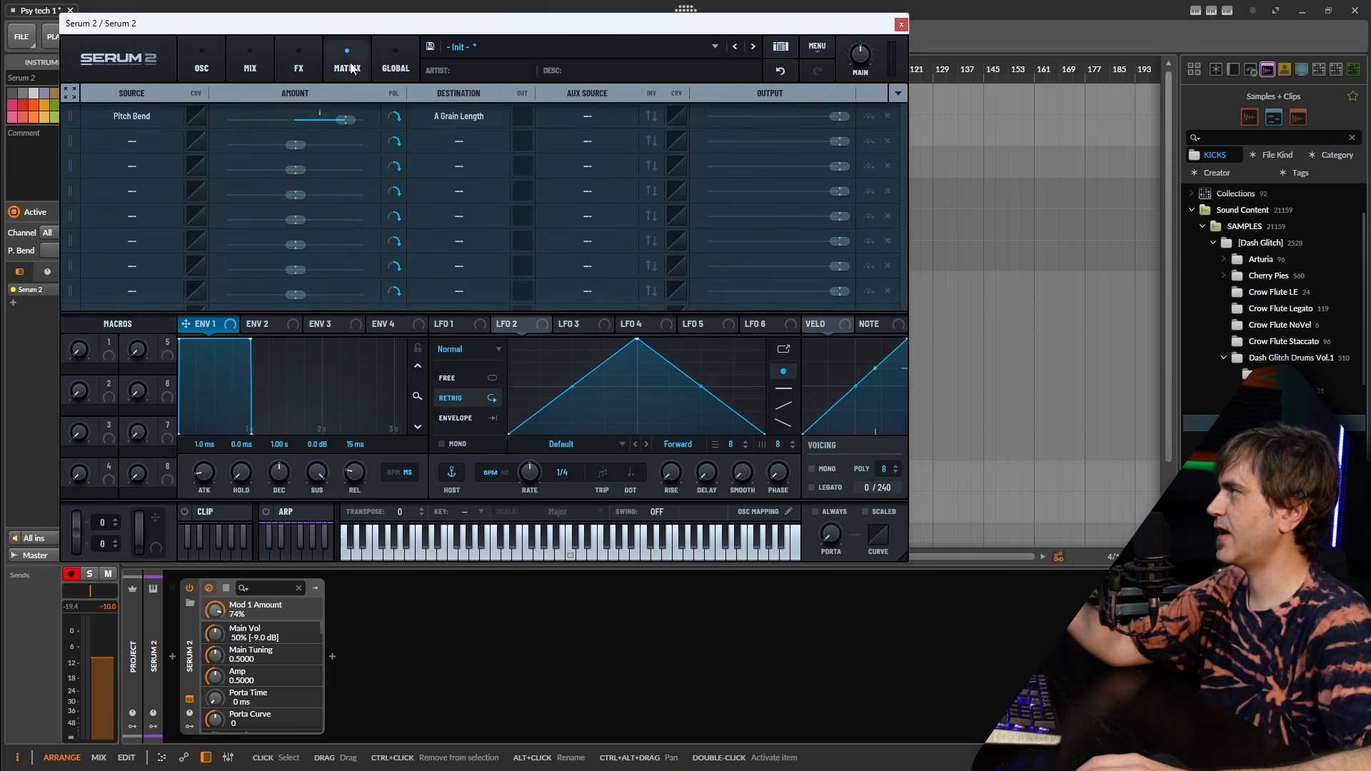
drag(340, 122, 336, 121)
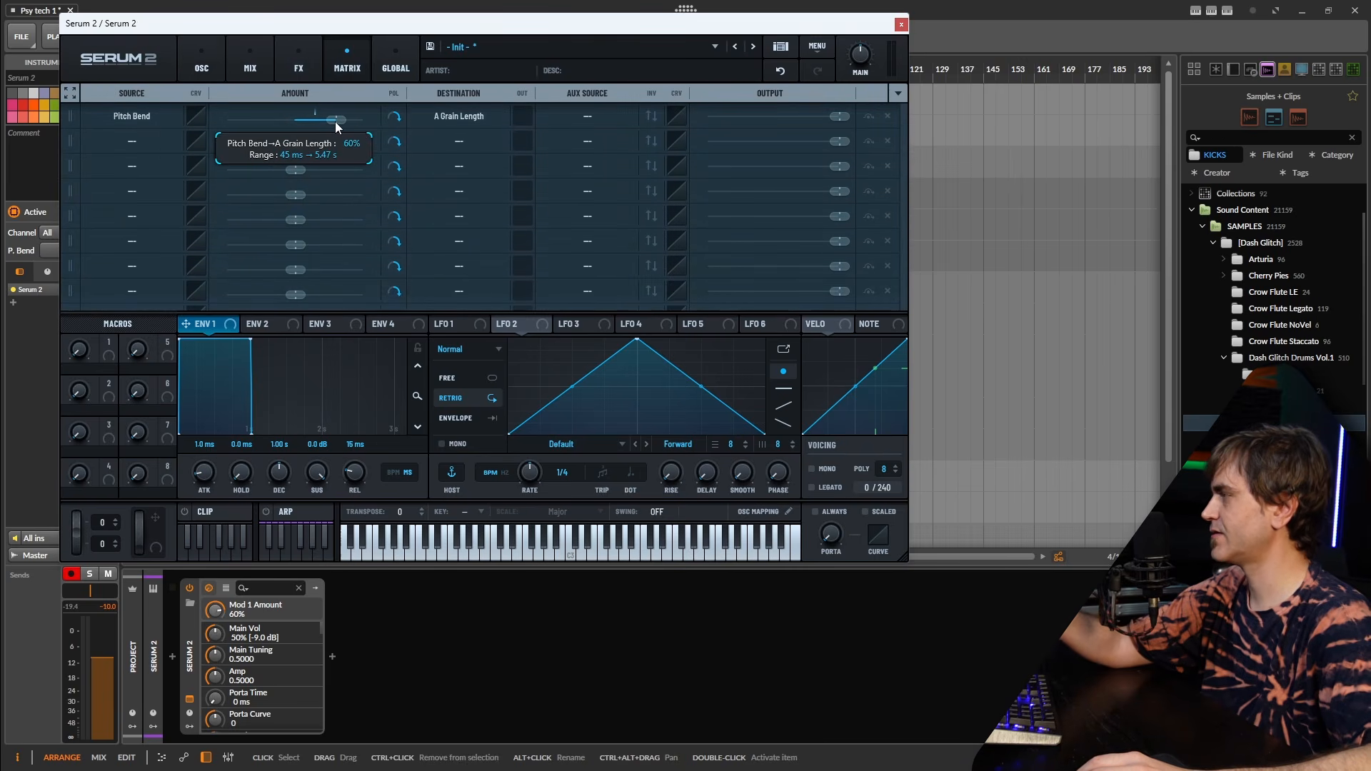
click(395, 123)
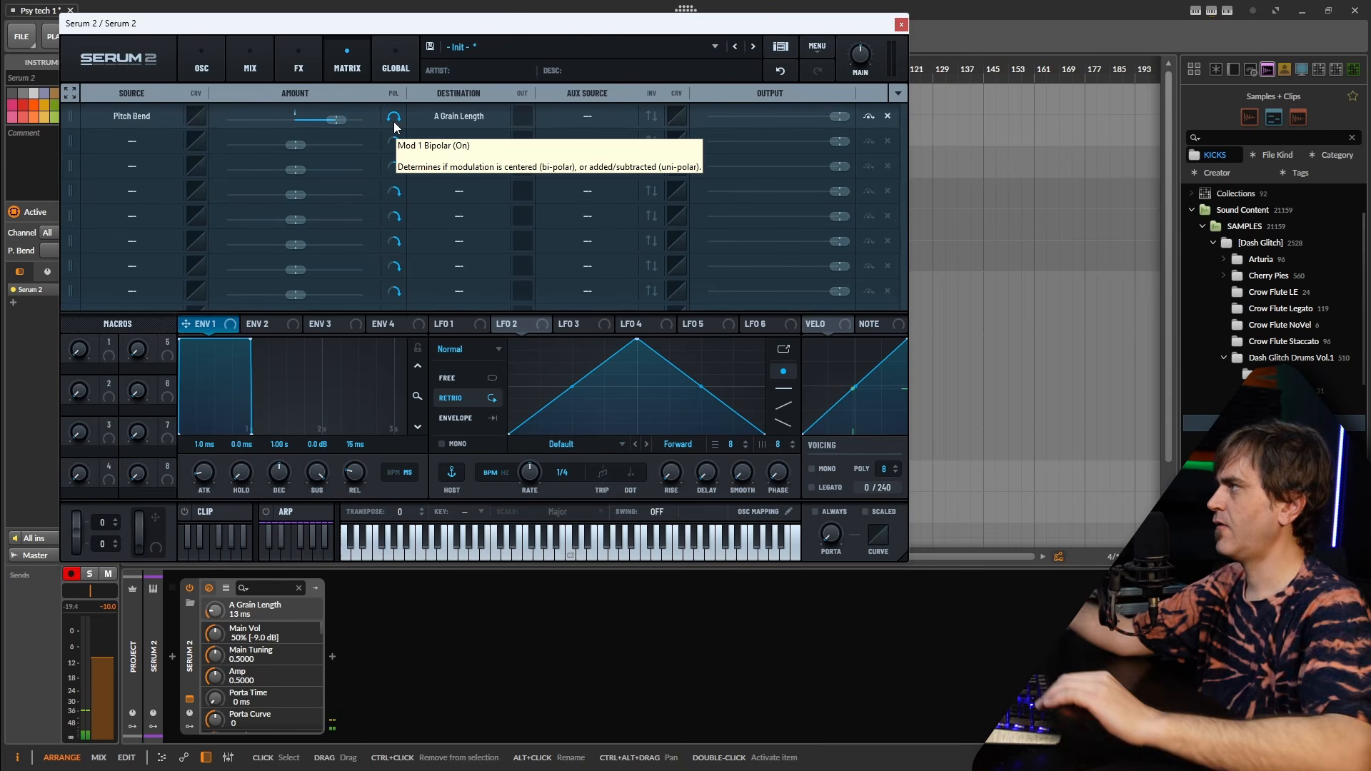
drag(336, 119, 262, 114)
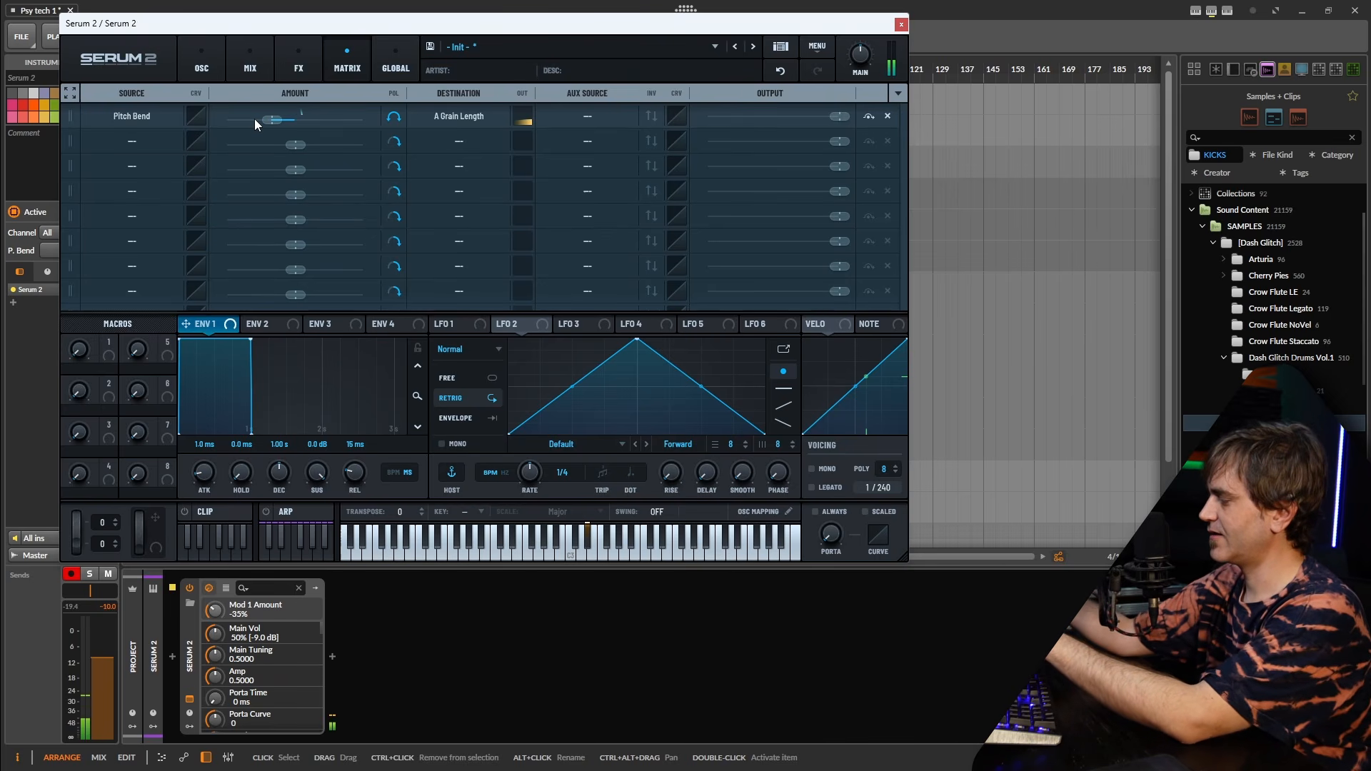
key(ctrl+1)
Set Osc A grain length to 84 ms, with Pitch Bend still its assigned modulator.
click(233, 250)
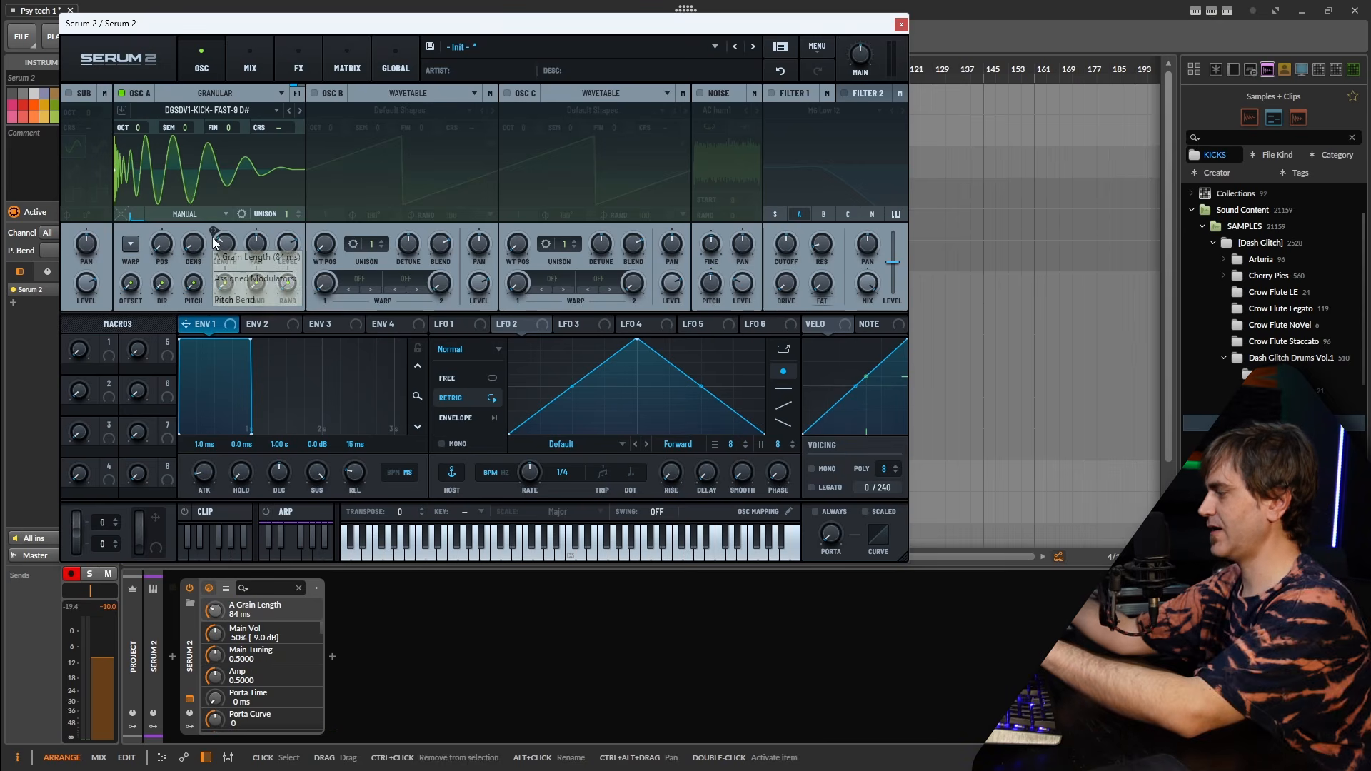
mouse_move(214, 241)
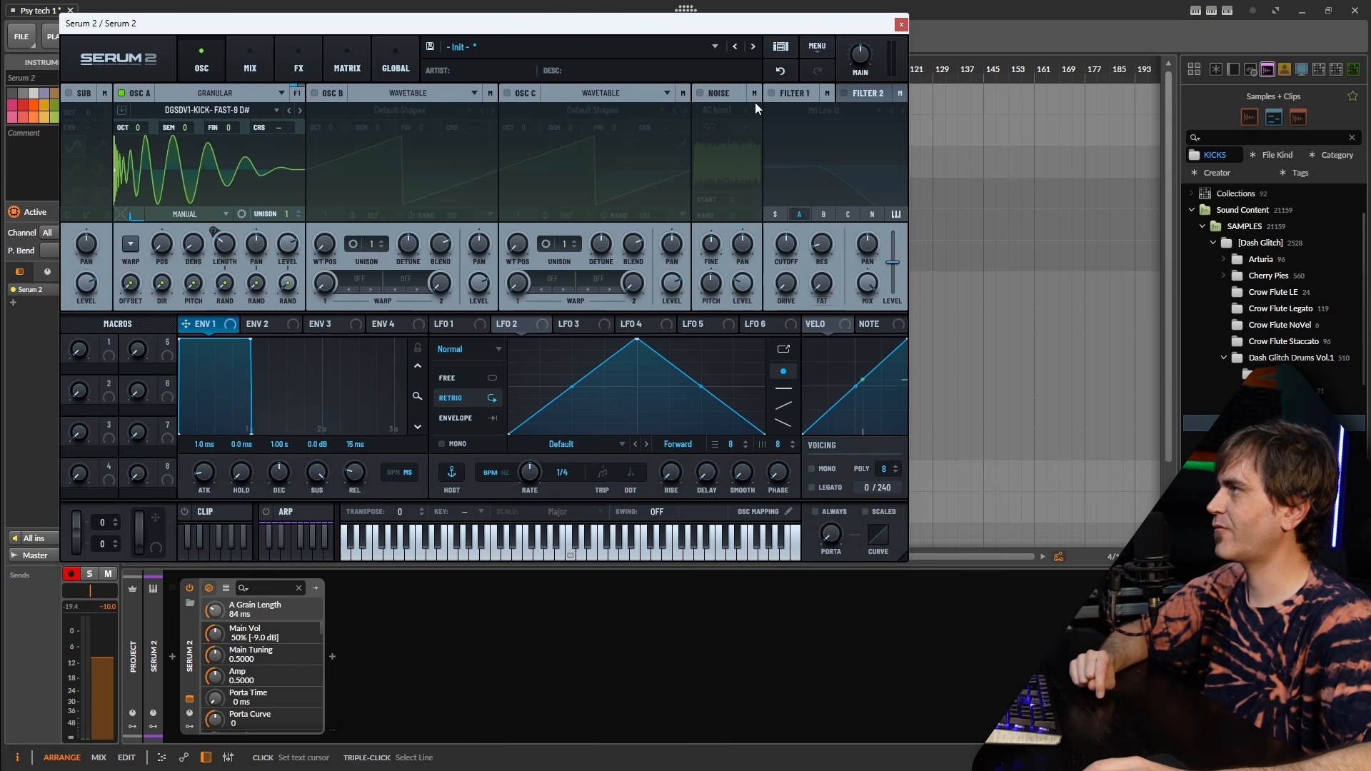
Enable Filter 1 as a Band 24 filter with resonance around 29%.
click(770, 93)
click(903, 111)
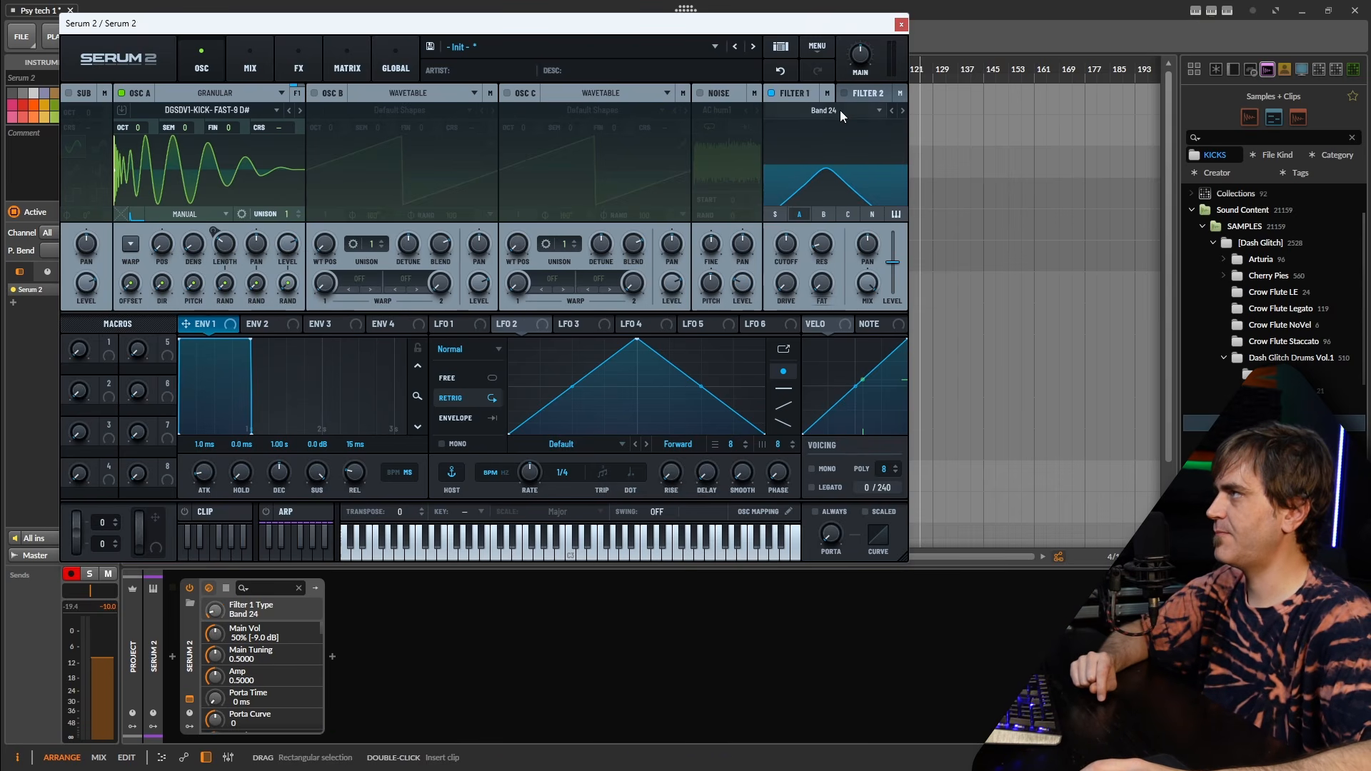
drag(822, 244, 782, 258)
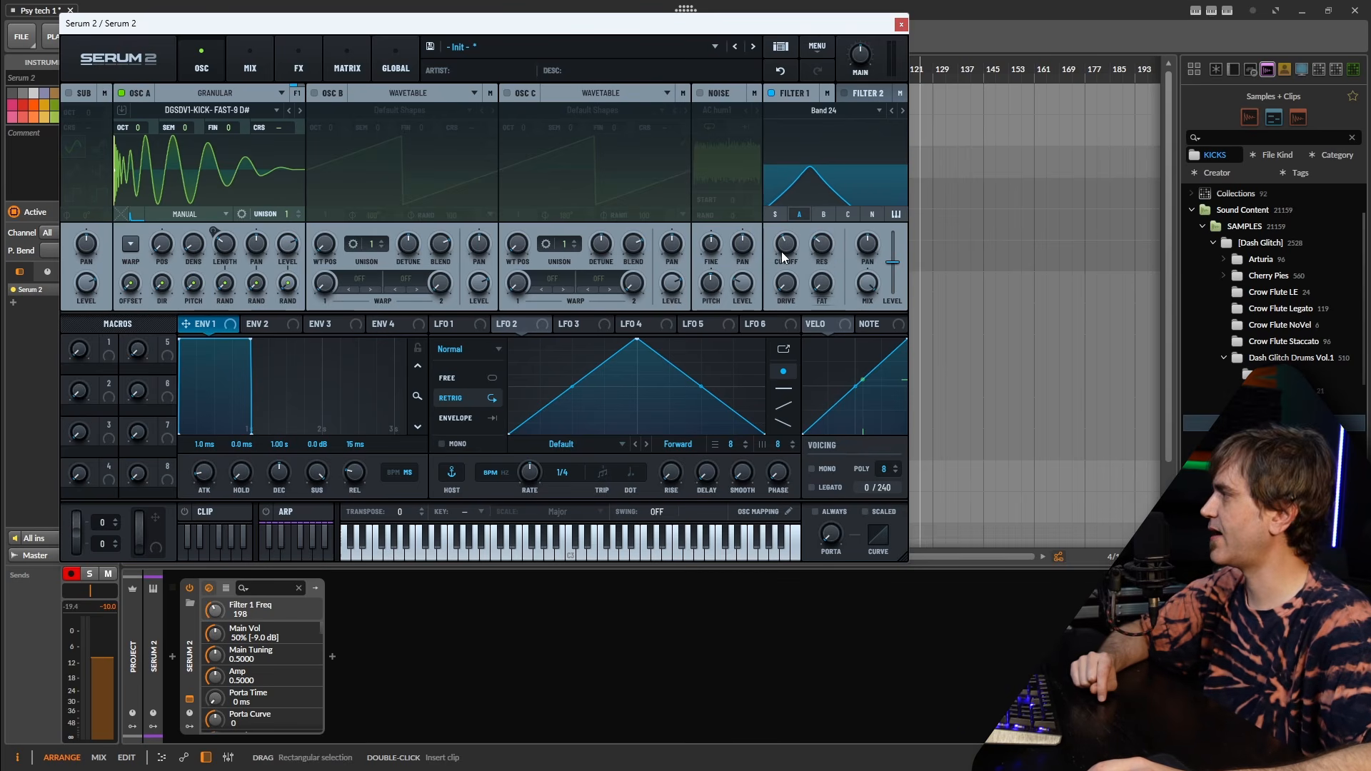
Assign Mod Wheel to Filter 1 cutoff, raise level to 3.4 dB, and lower cutoff to 140.
drag(163, 530, 786, 244)
drag(893, 262, 892, 256)
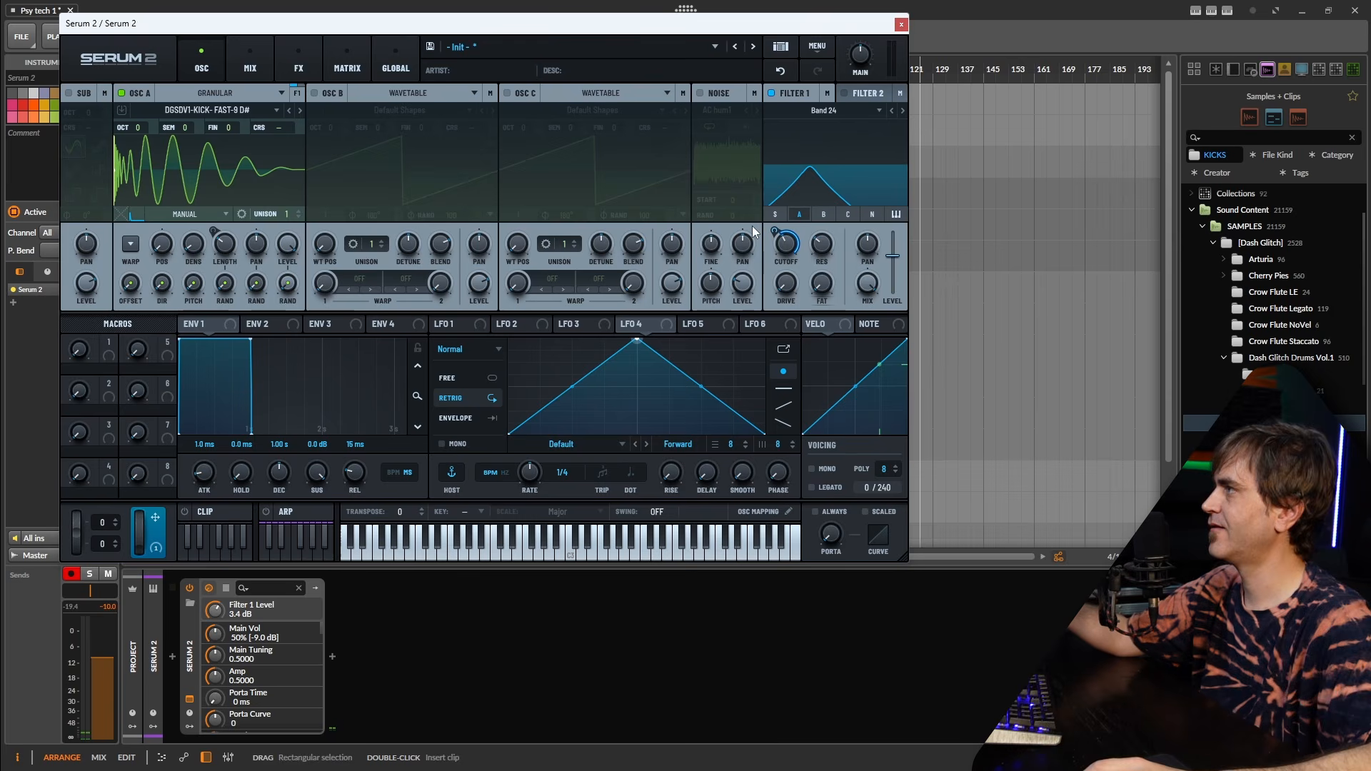
click(775, 233)
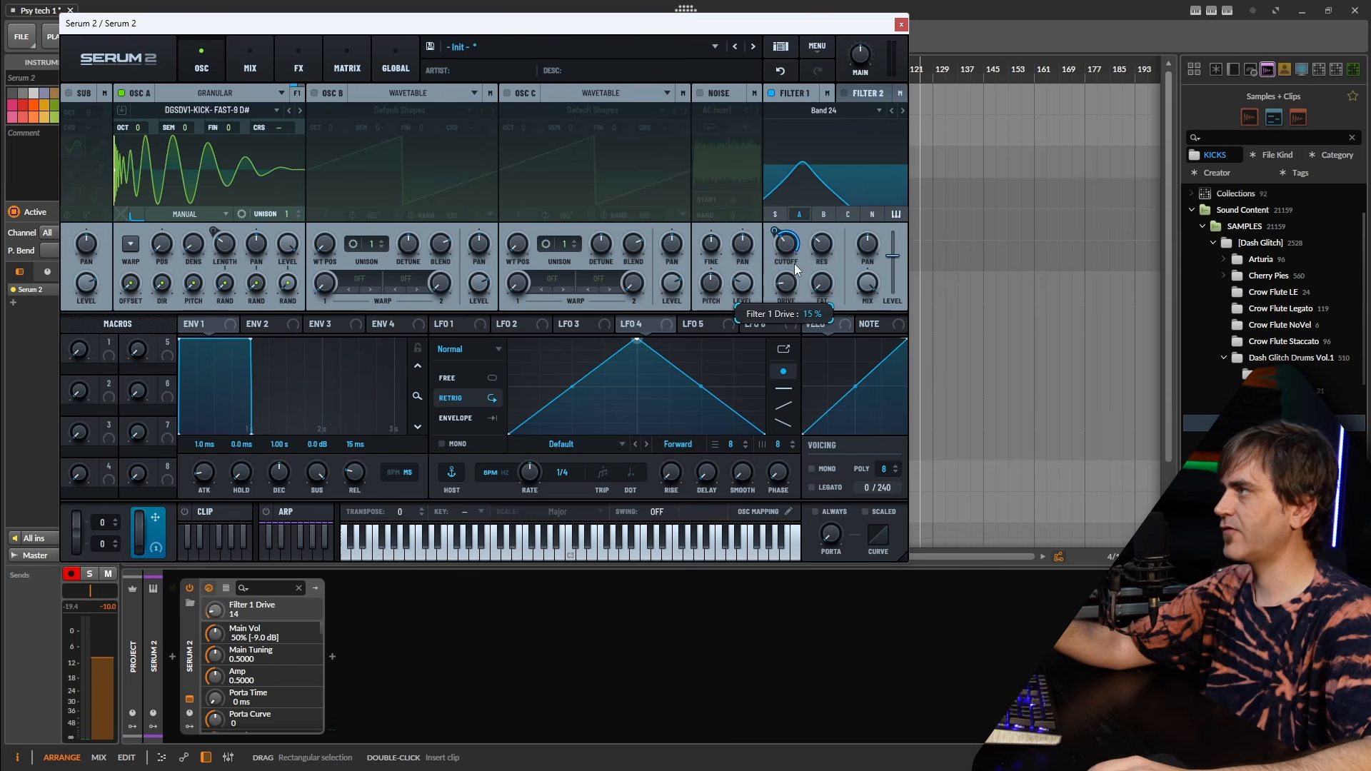
mouse_move(797, 252)
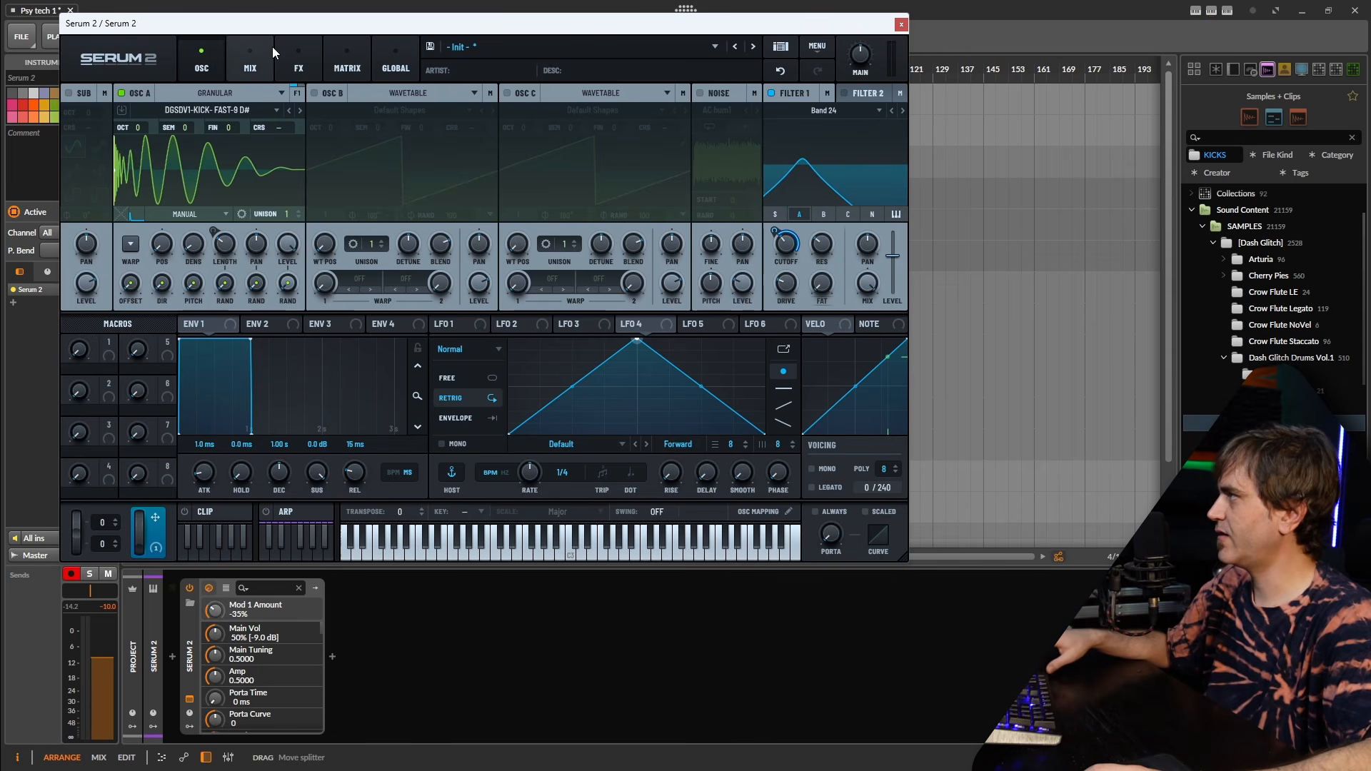
Insert a Delay+ after Serum 2 by searching 'de' in the device browser.
click(289, 56)
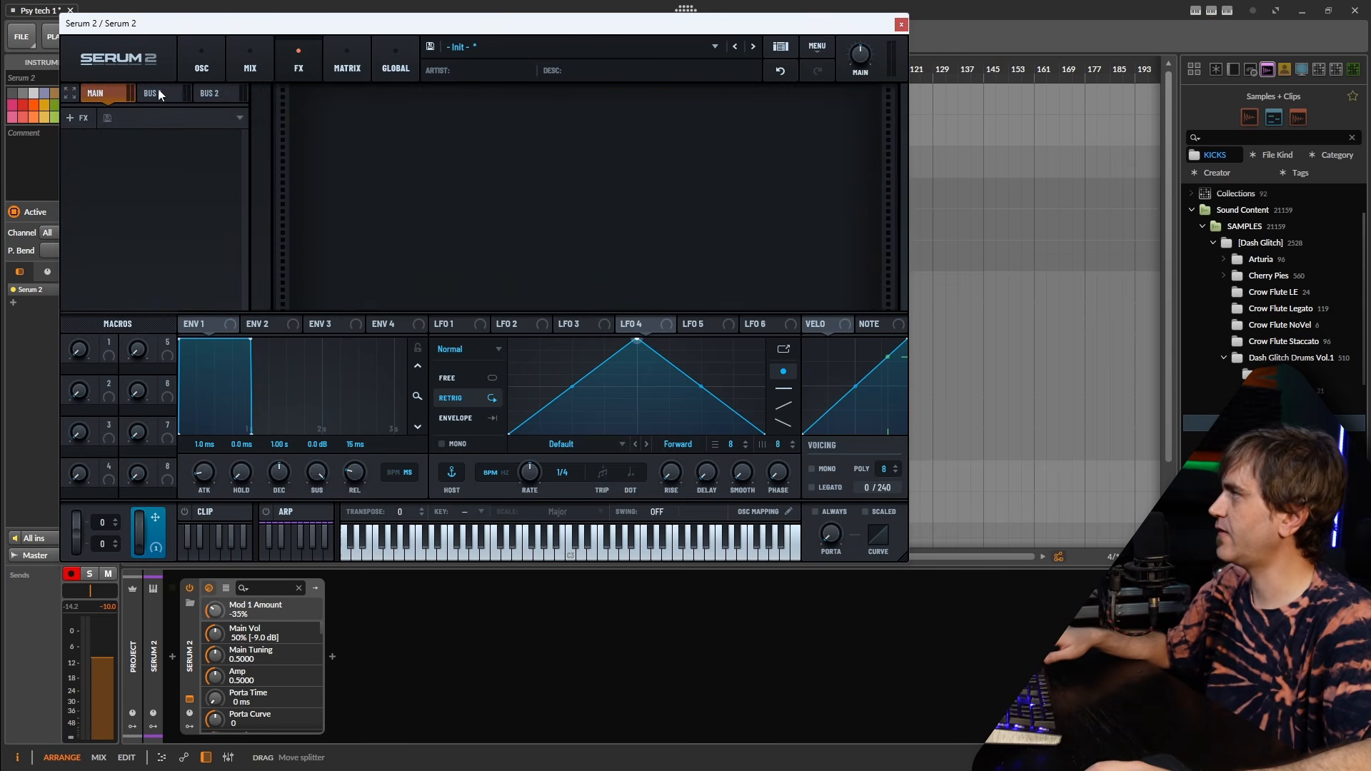
click(201, 64)
click(332, 657)
text(d)
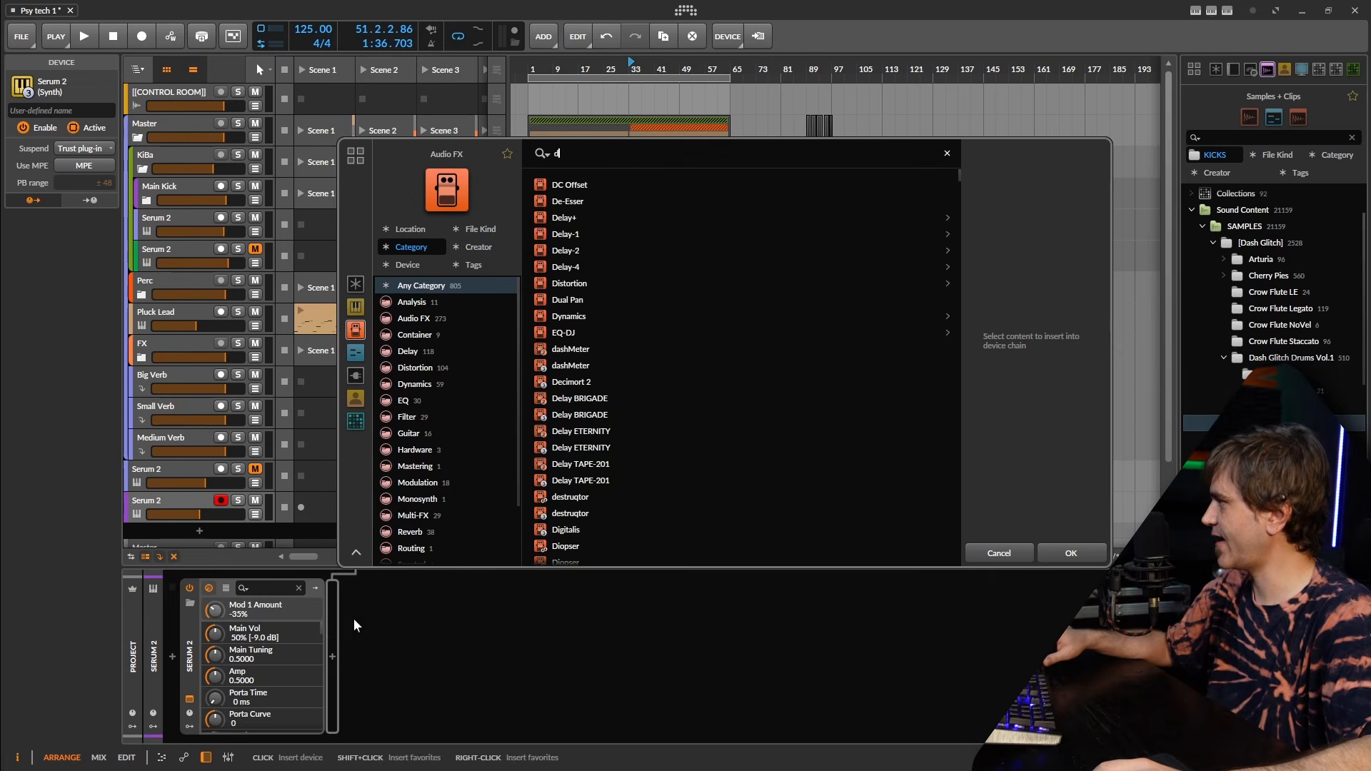
text(e)
click(575, 202)
key(Return)
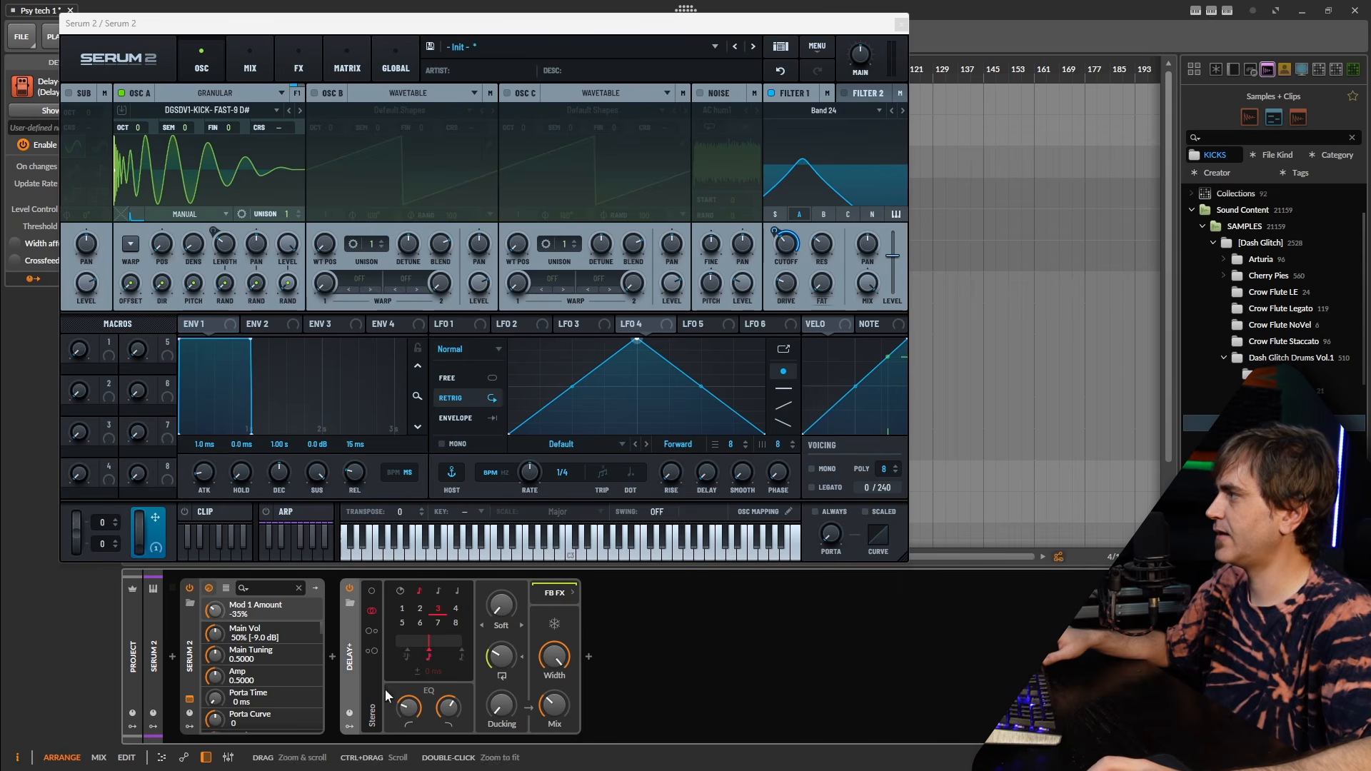
Set Delay+ to Ping L mode, adjust feedback, and compare it bypassed and active.
click(370, 629)
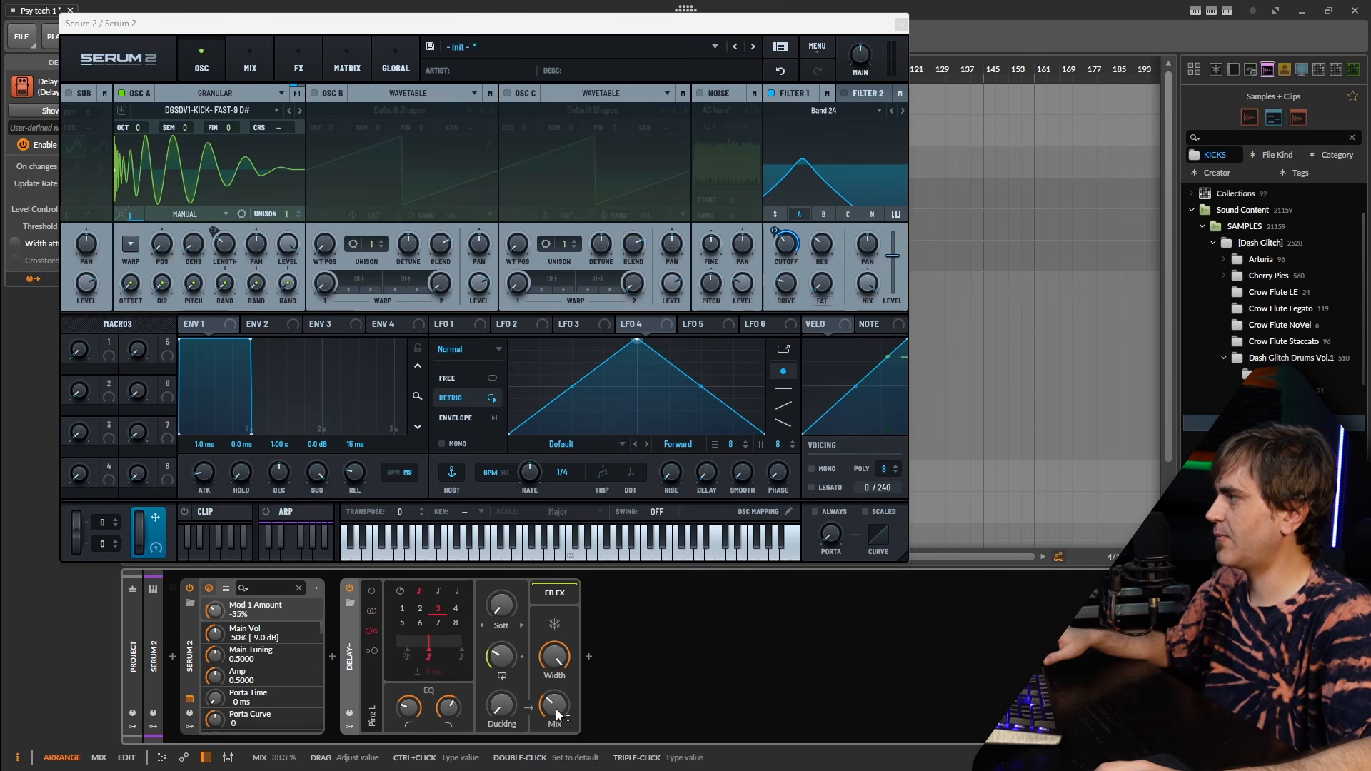
drag(502, 655, 501, 656)
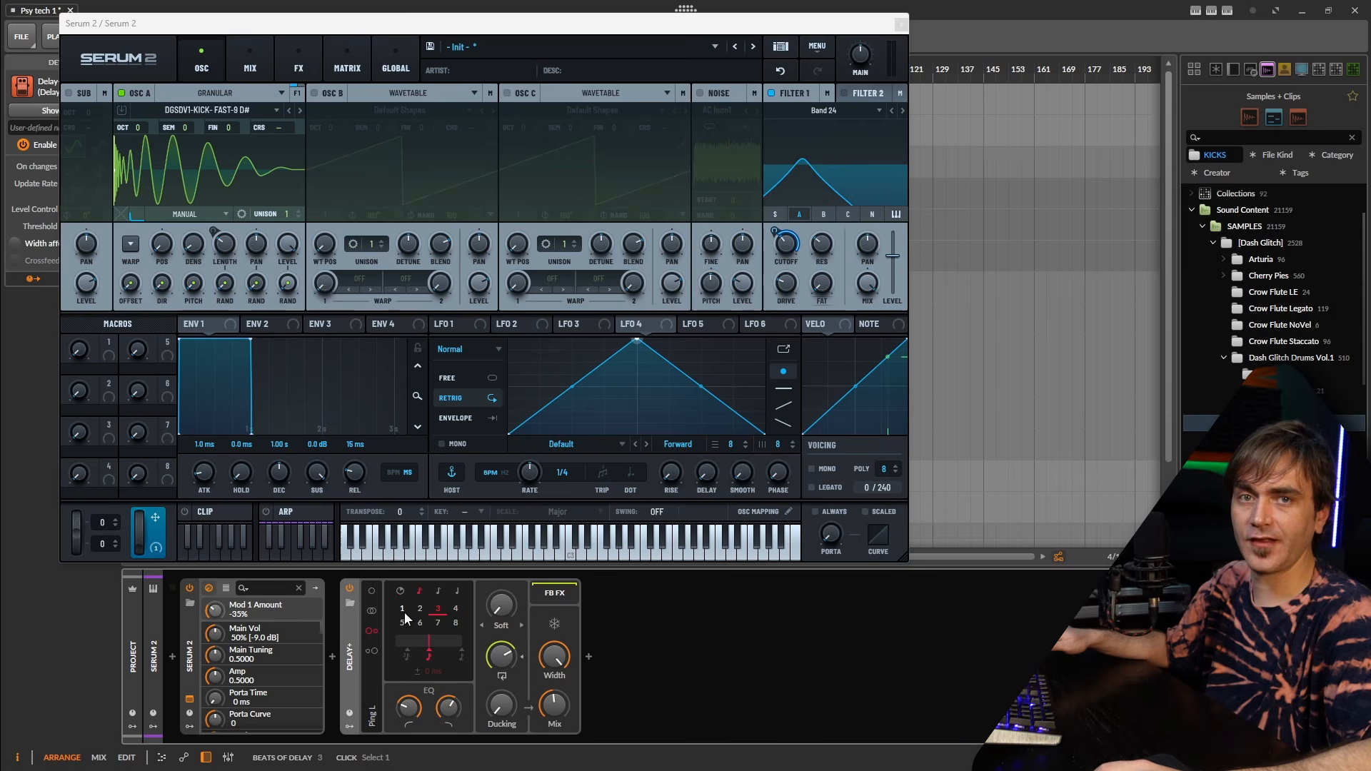
click(350, 588)
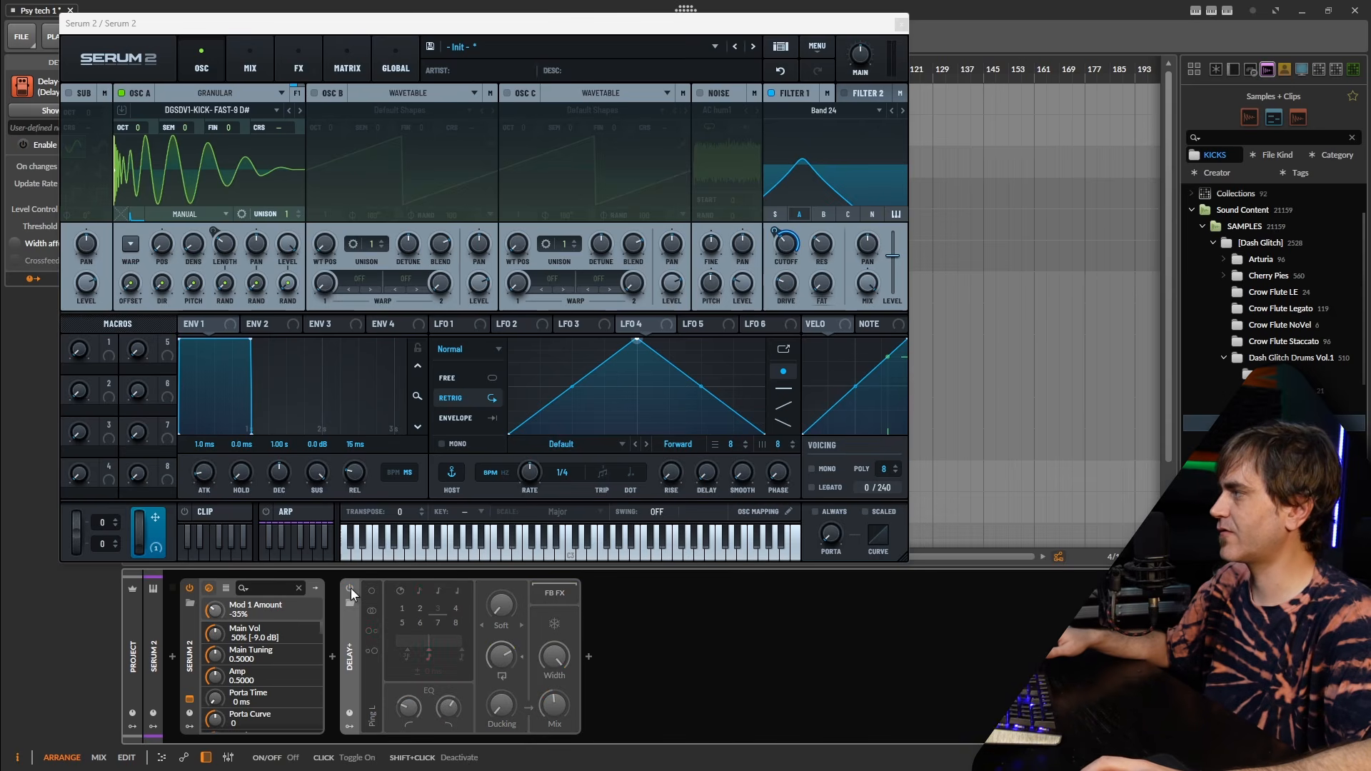
click(350, 588)
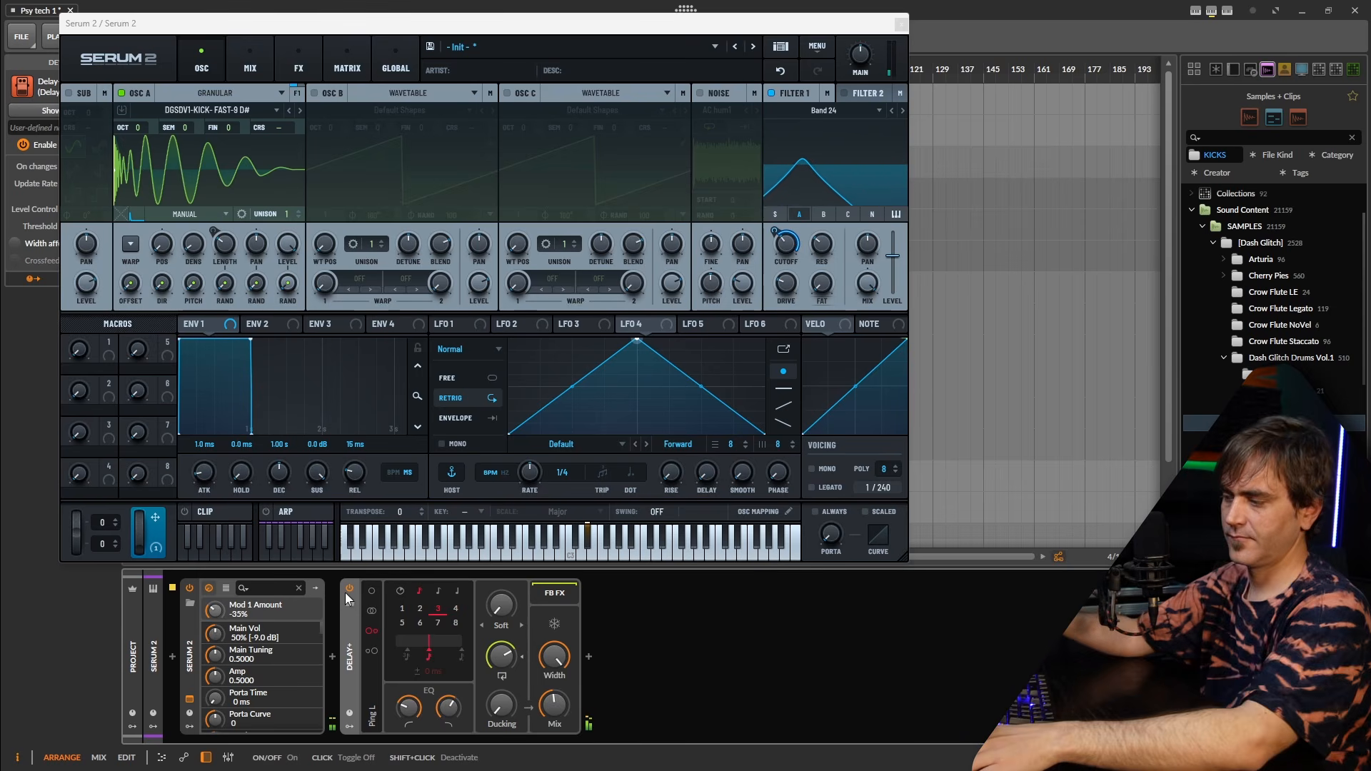
Start playback from bar 33, reopen Serum 2, and raise its MAIN volume from 50% to 55%.
key(Escape)
key(space)
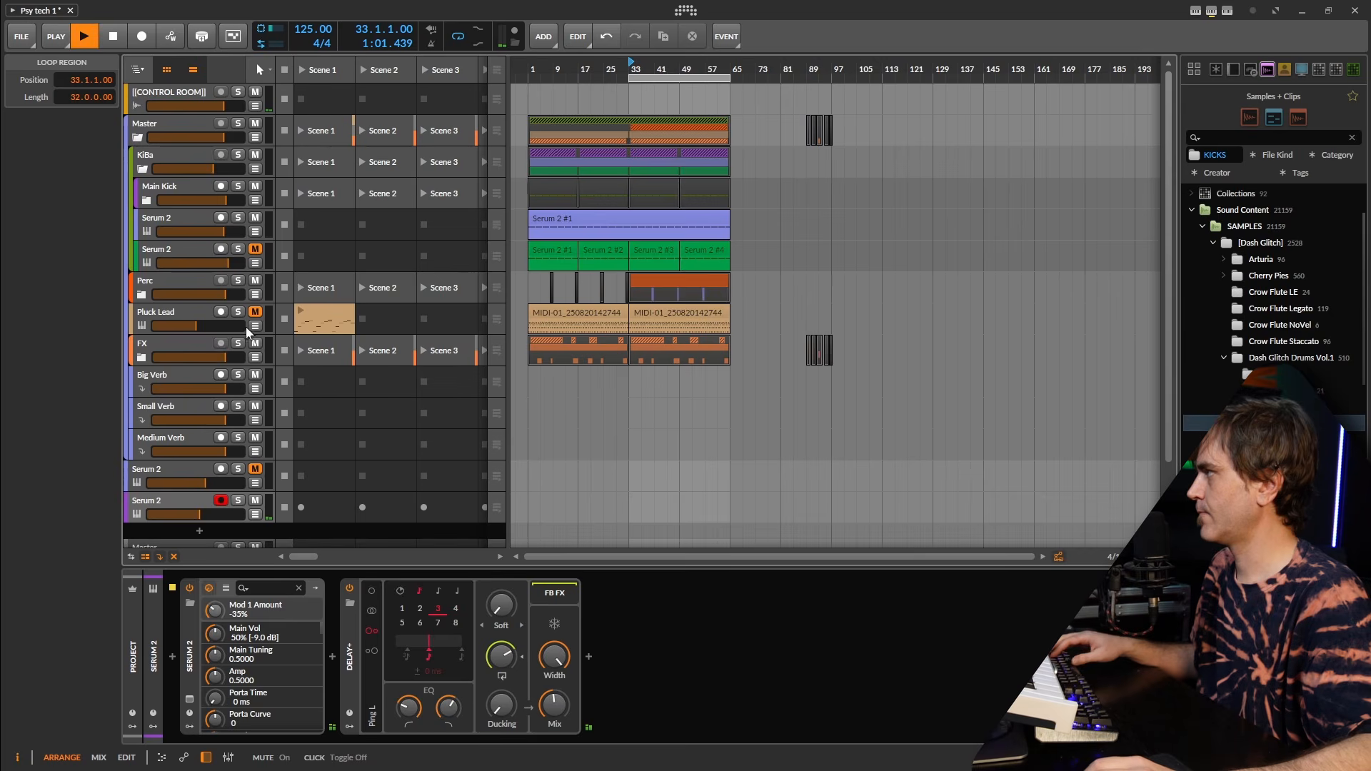
click(190, 700)
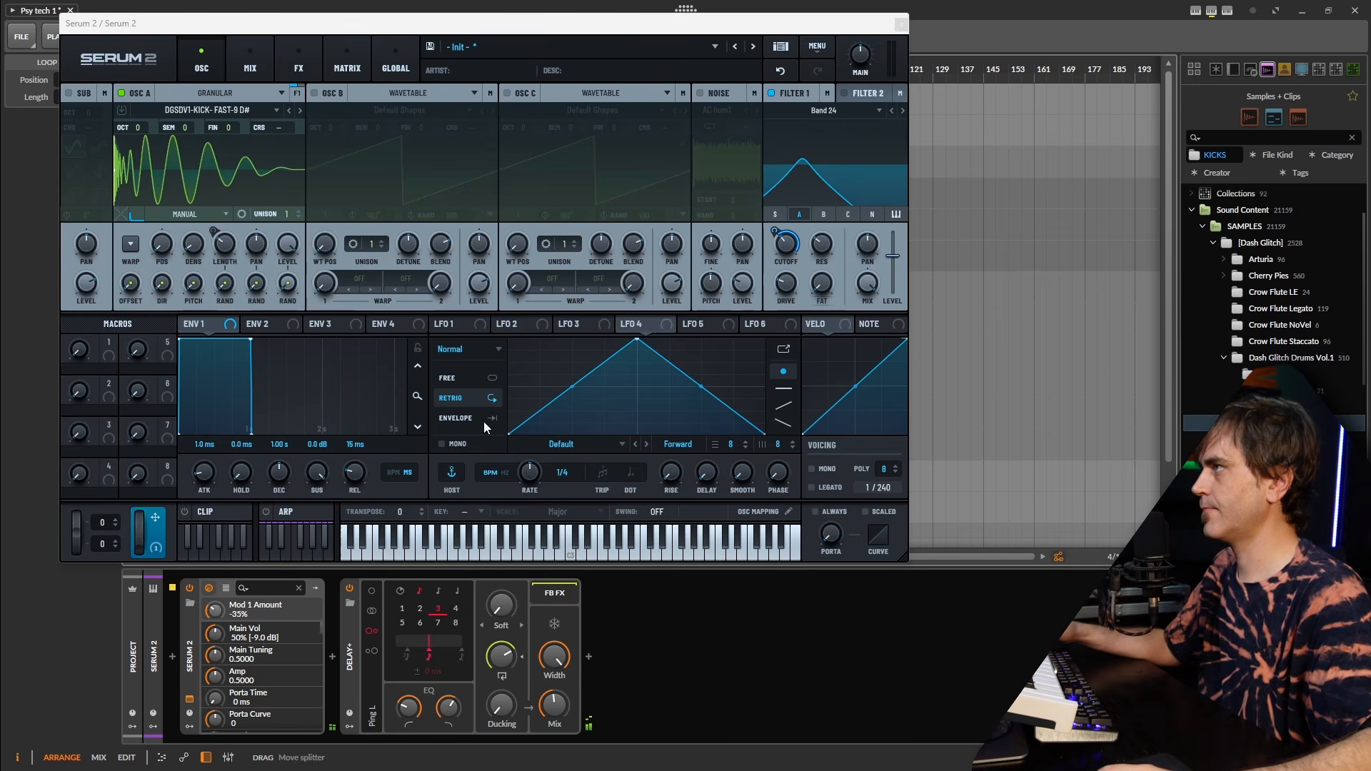
scroll(864, 58, up, 5)
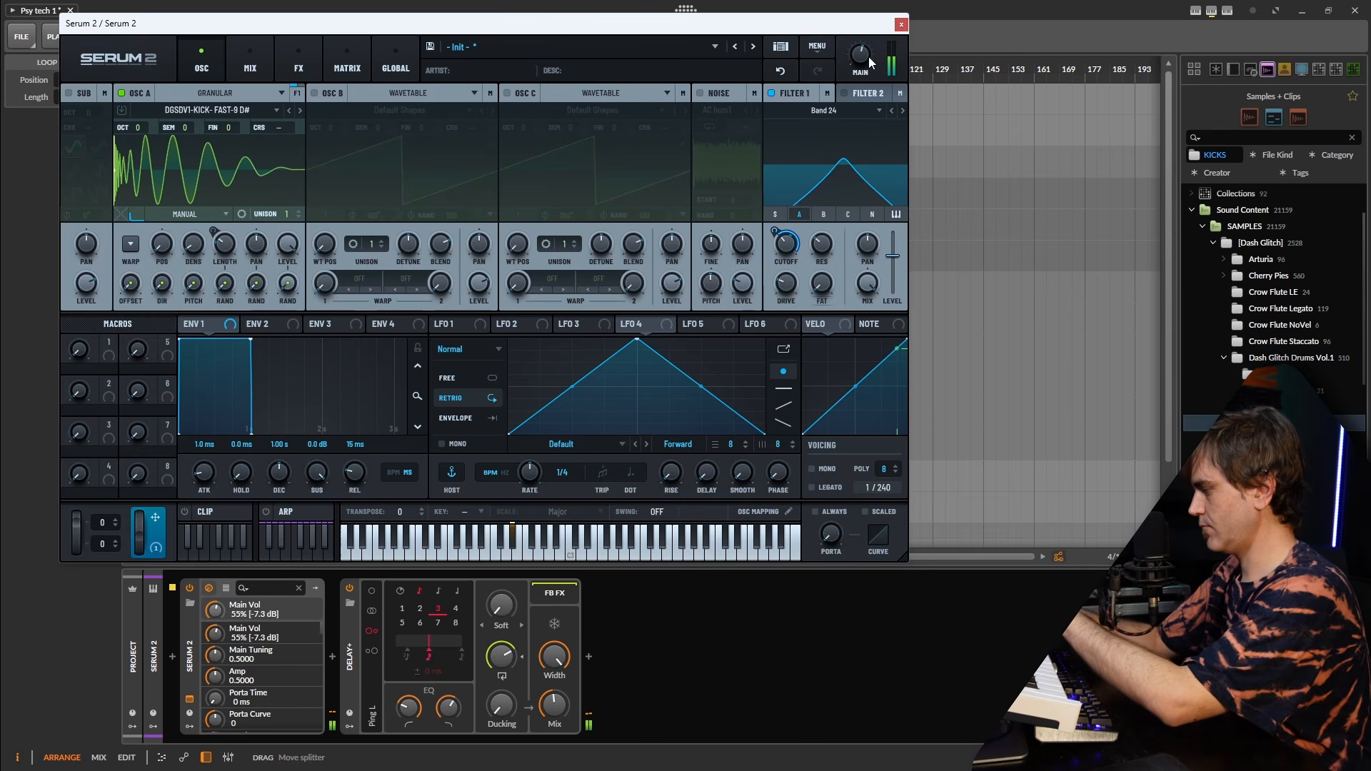
Change LFO 1's mode and route LFO 1 to oscillator A's pan.
drag(455, 324, 265, 243)
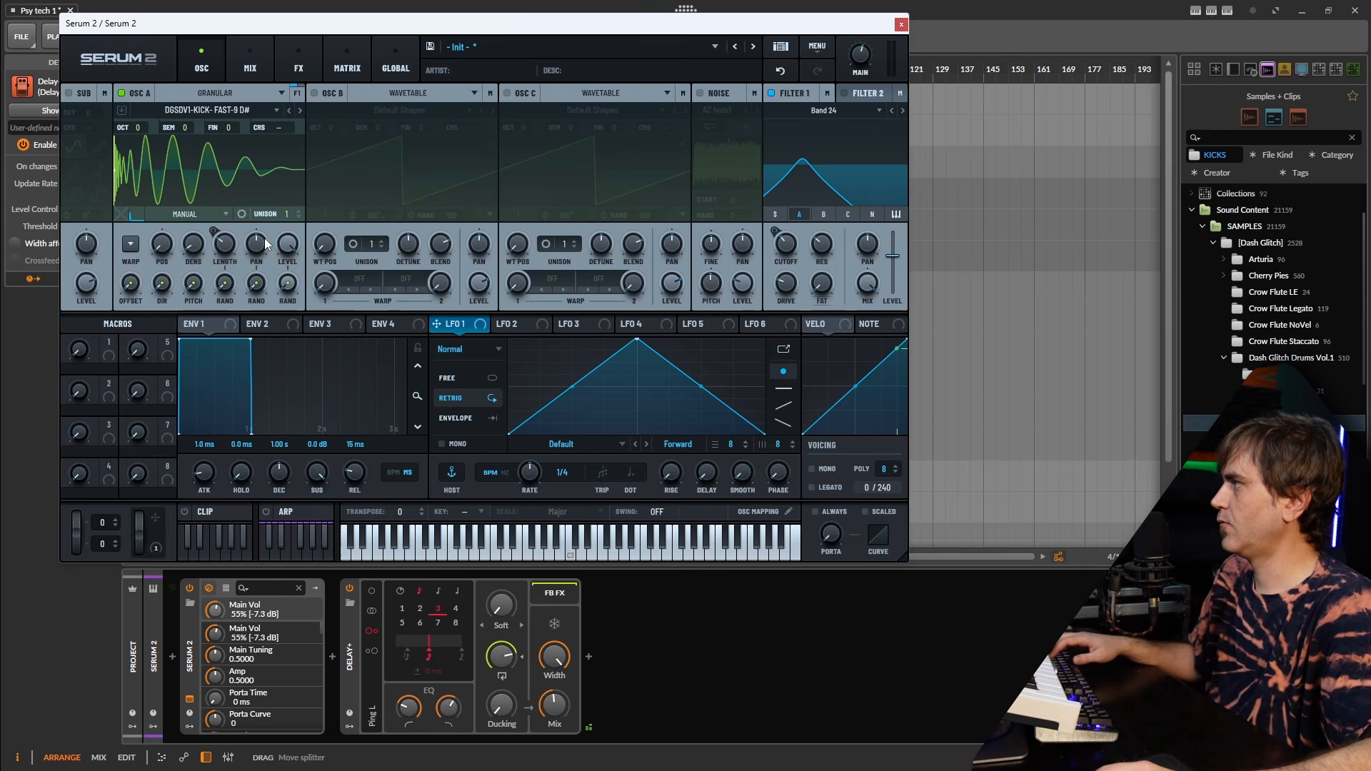
click(473, 349)
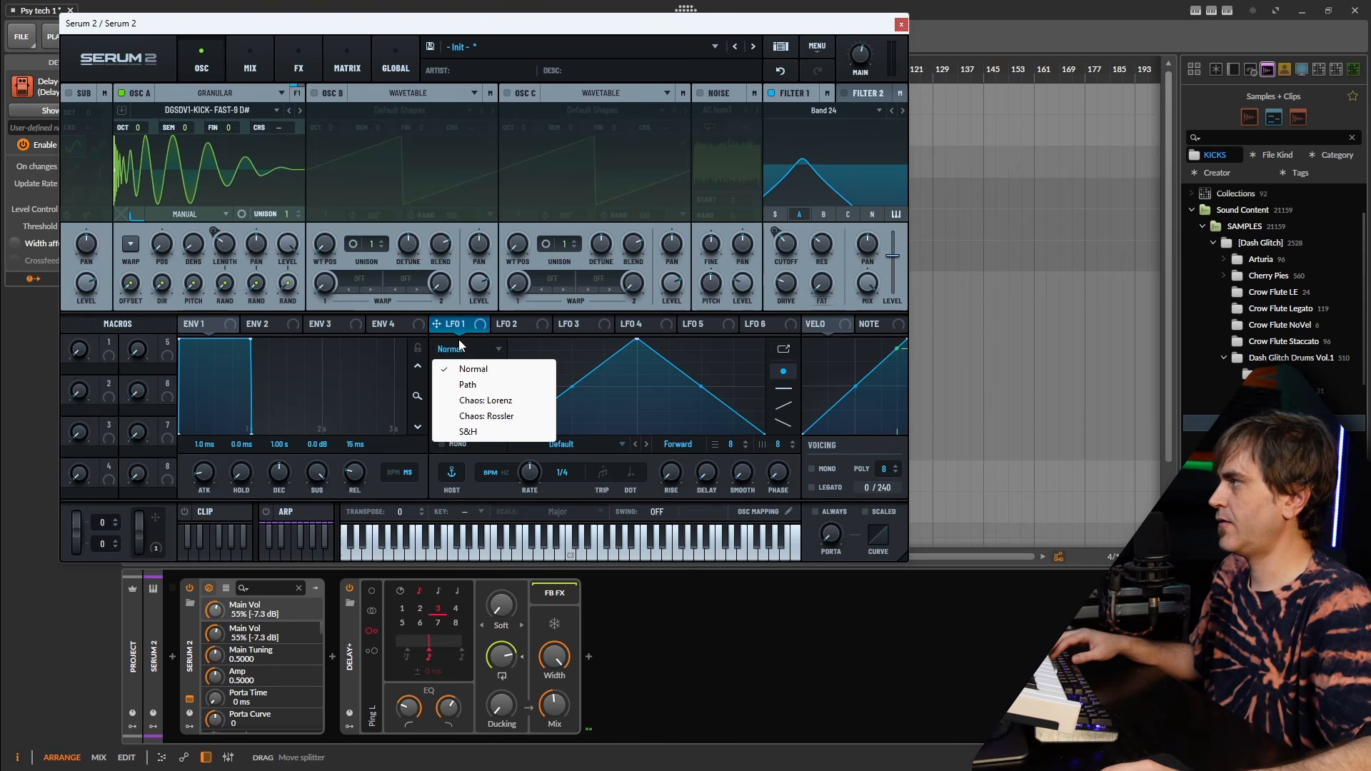
click(485, 401)
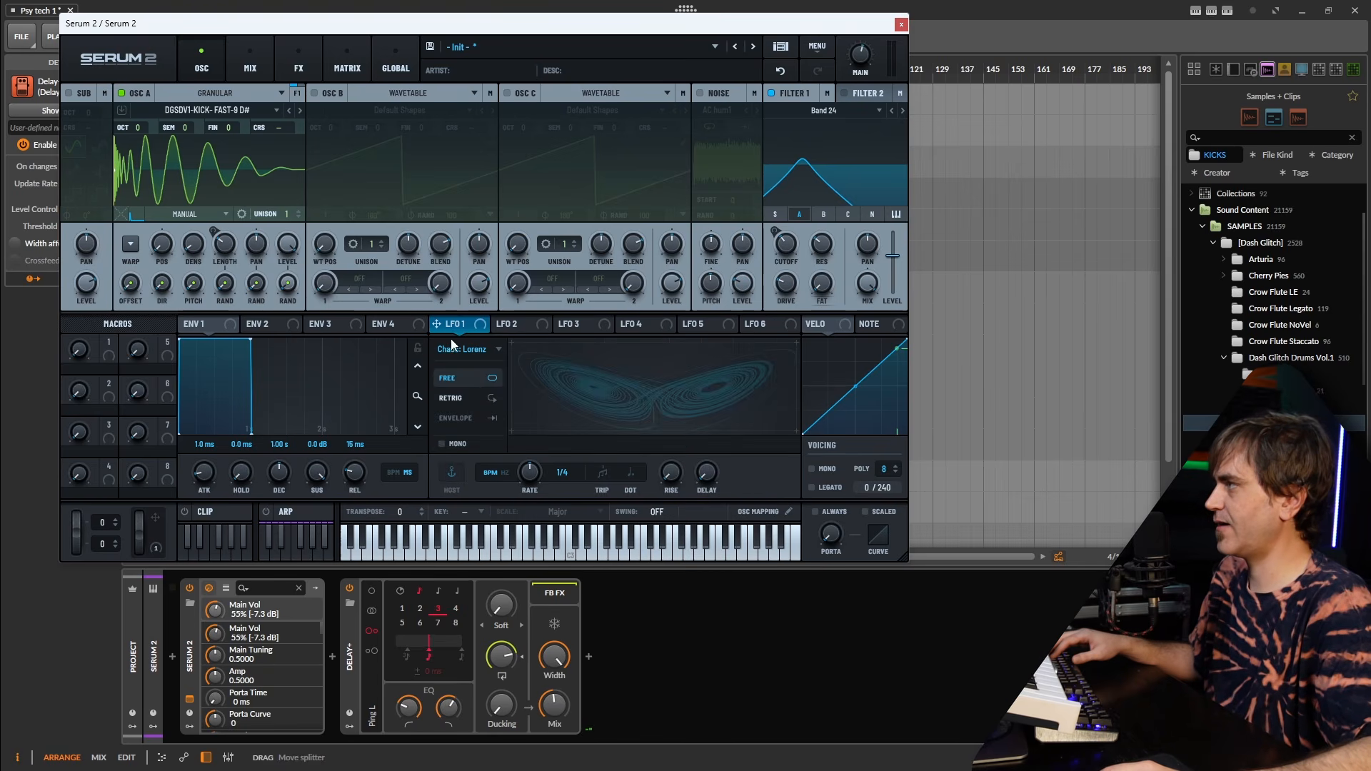
drag(445, 327, 260, 250)
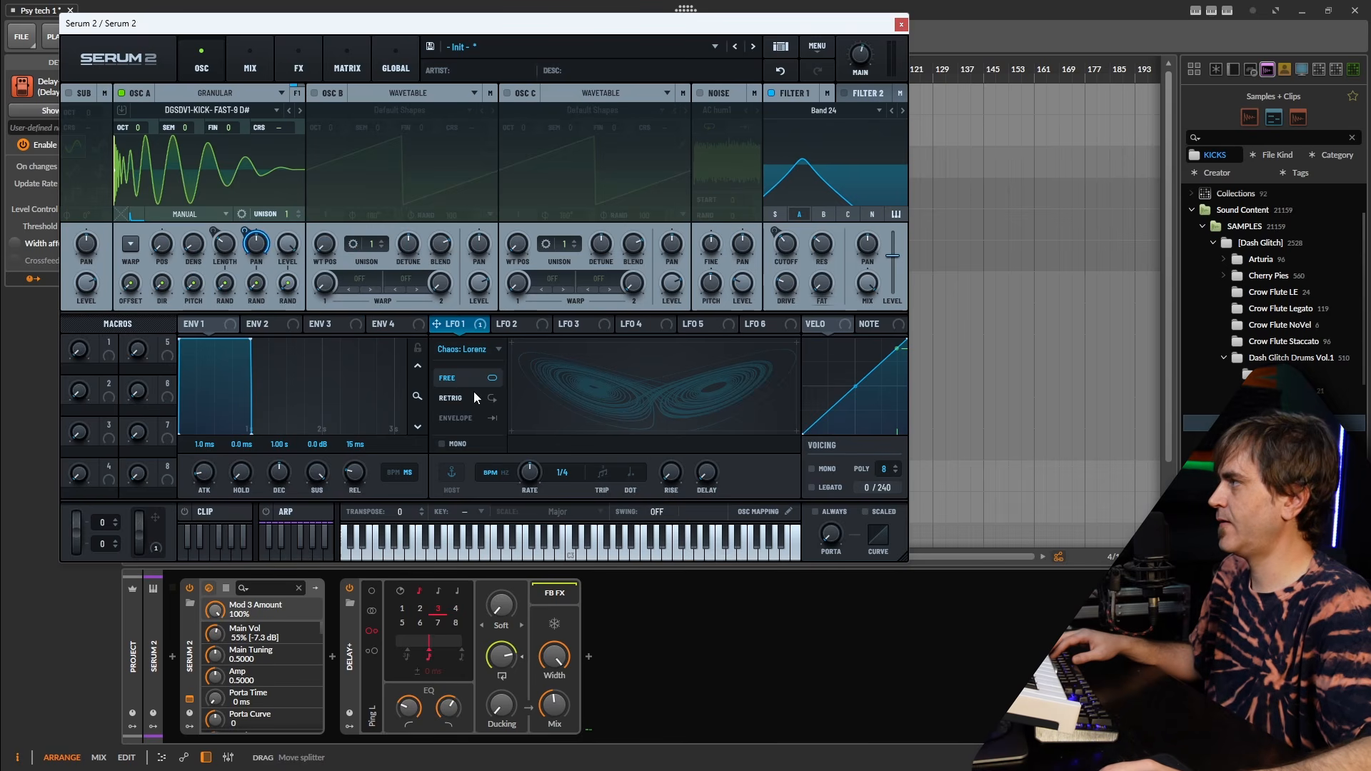
Tune LFO 1's rate and smoothing, trying 0.2, 0.9 and 4.9 Hz before easing it slower.
drag(520, 474, 518, 478)
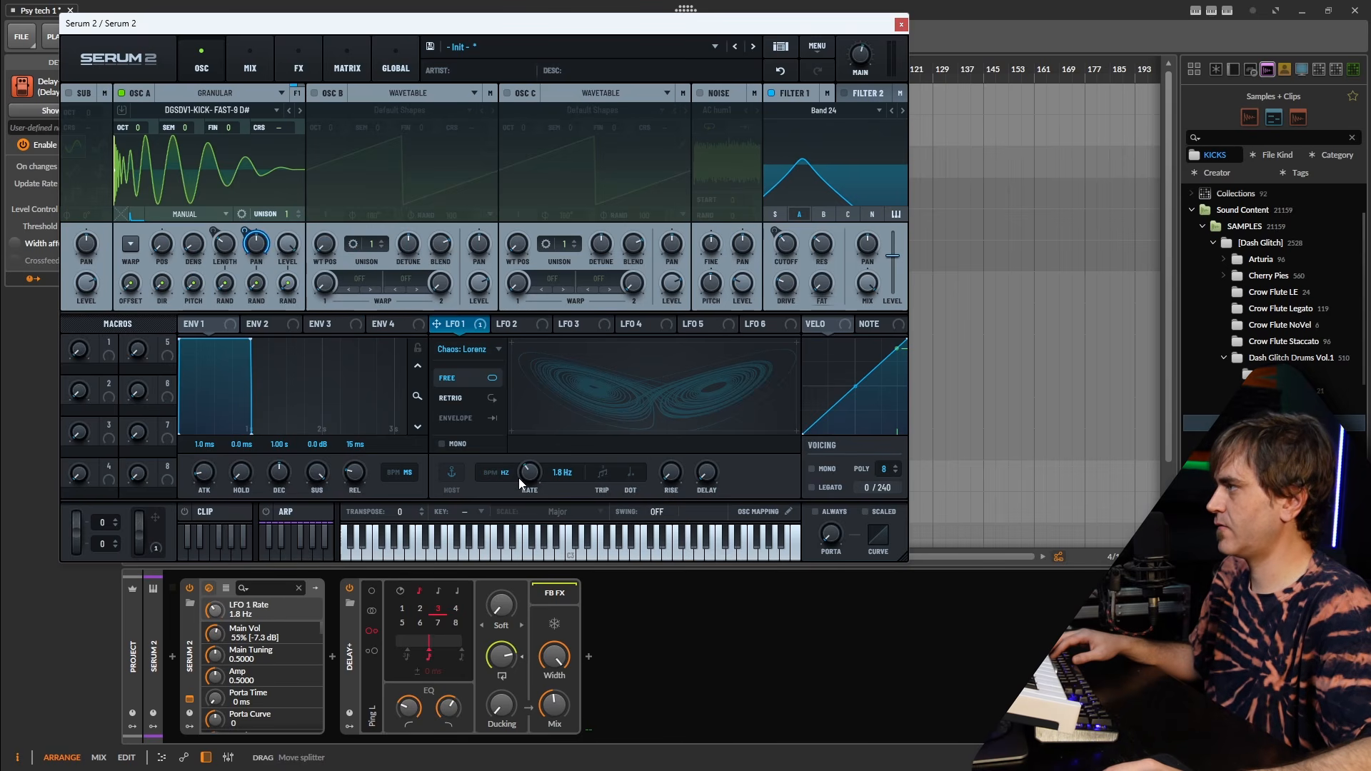
drag(753, 464, 750, 367)
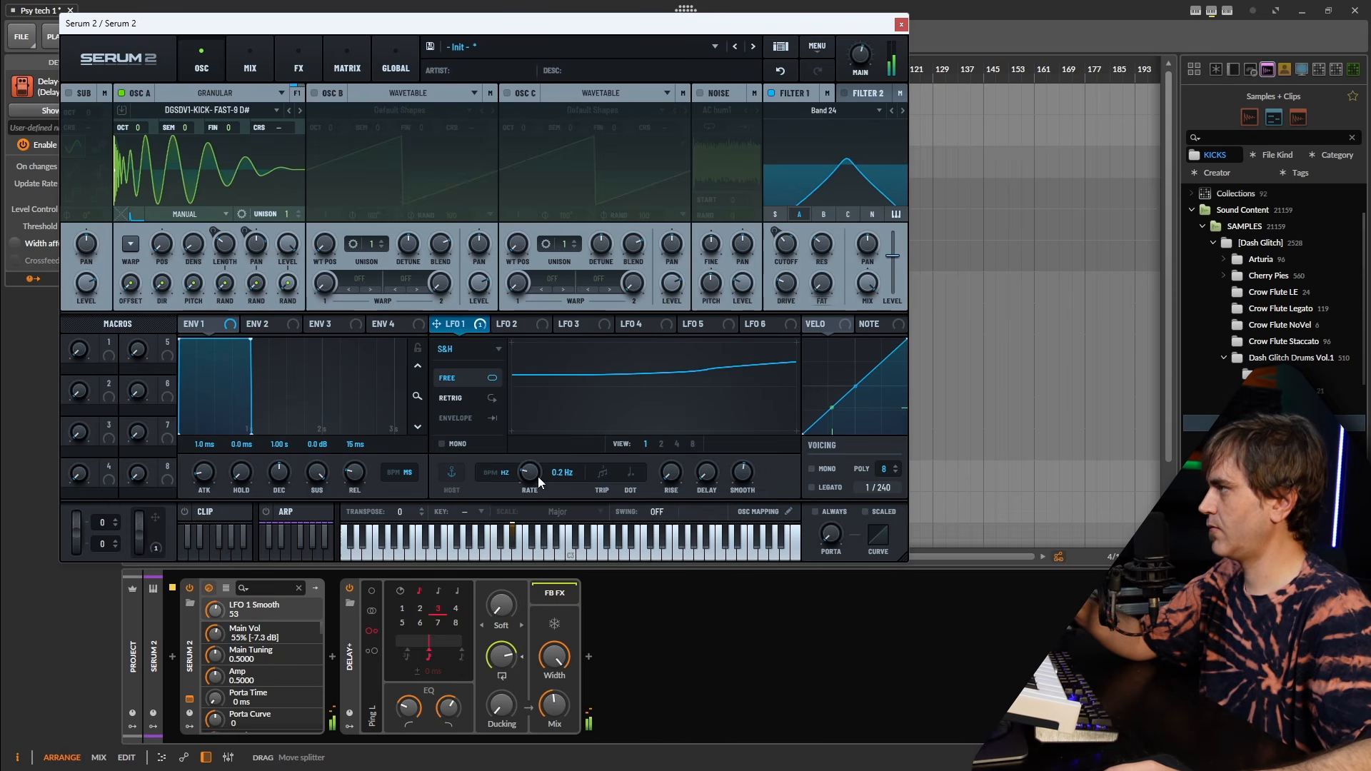
drag(538, 477, 534, 467)
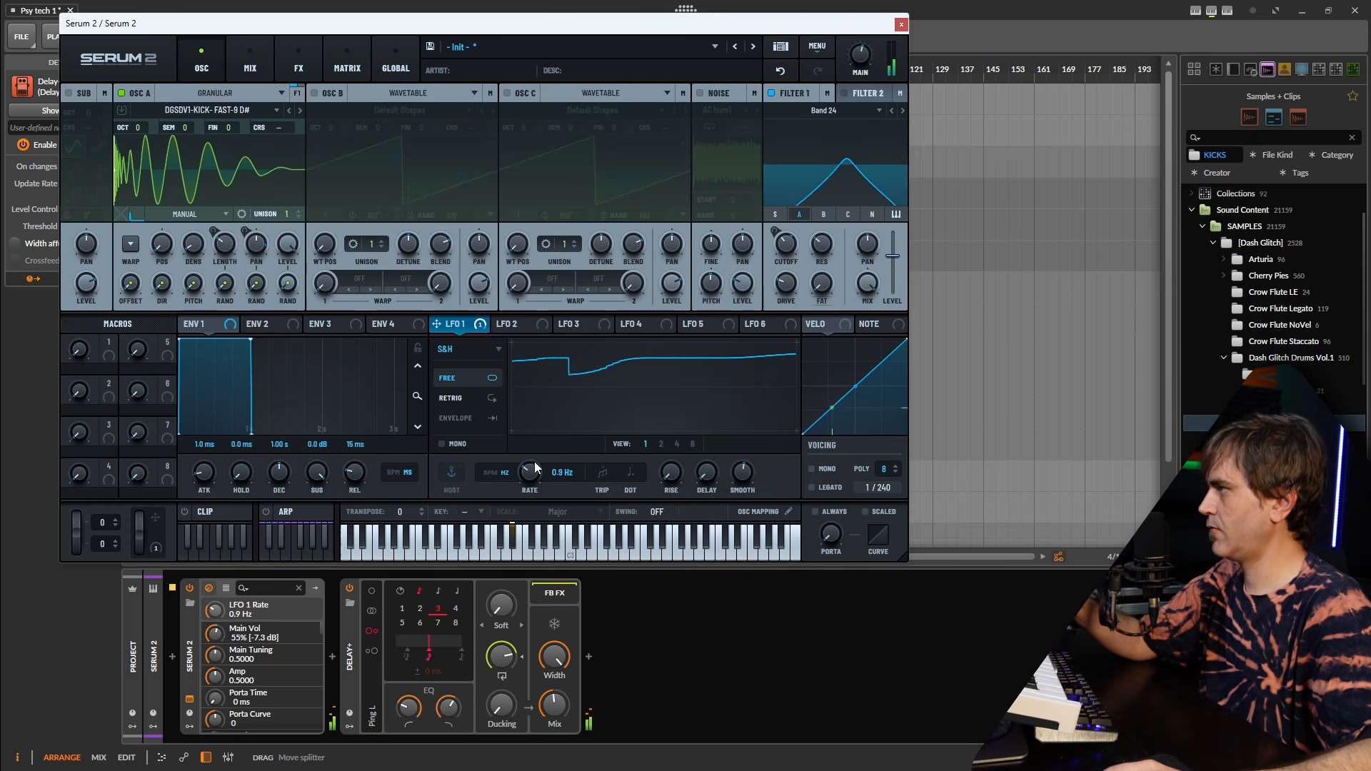
drag(743, 477, 726, 502)
drag(521, 475, 533, 451)
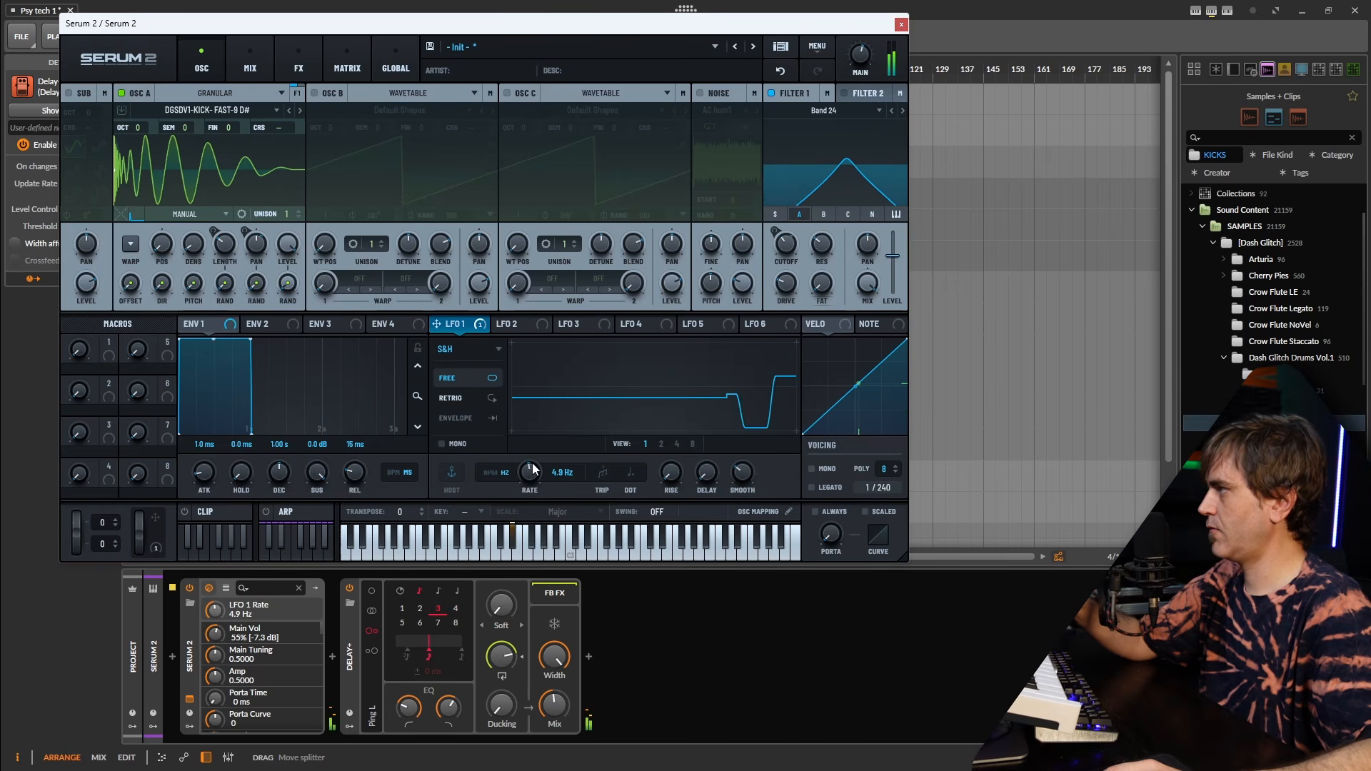
drag(743, 477, 765, 428)
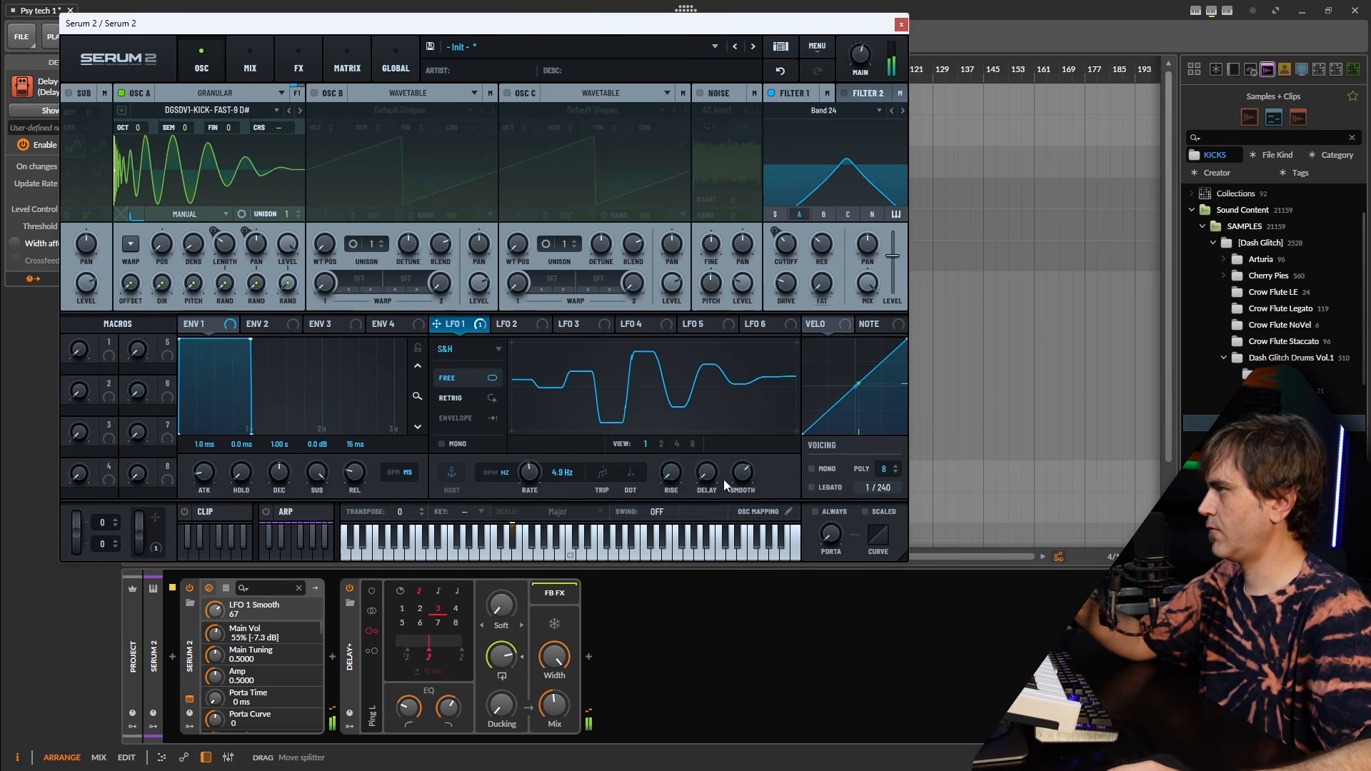
mouse_move(535, 473)
mouse_down()
mouse_move(521, 488)
mouse_move(535, 468)
mouse_up()
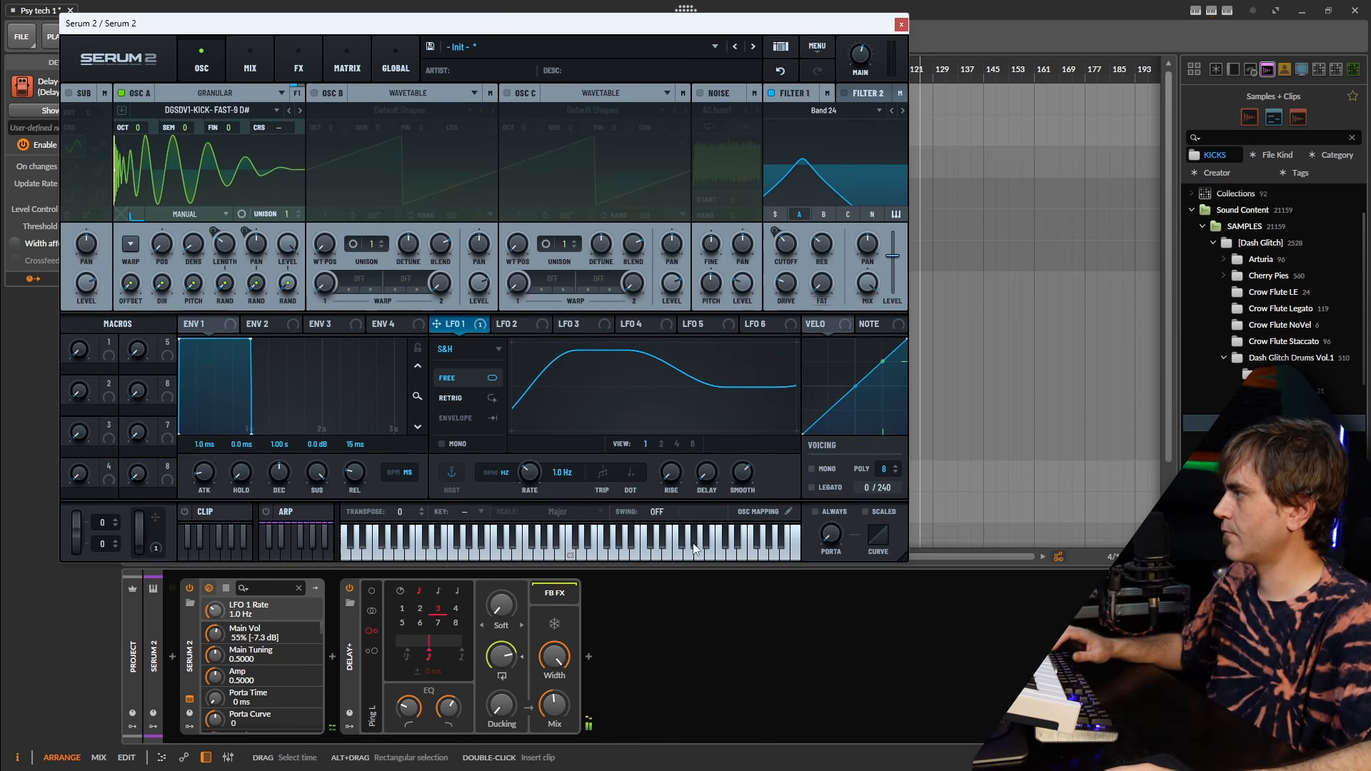
click(704, 696)
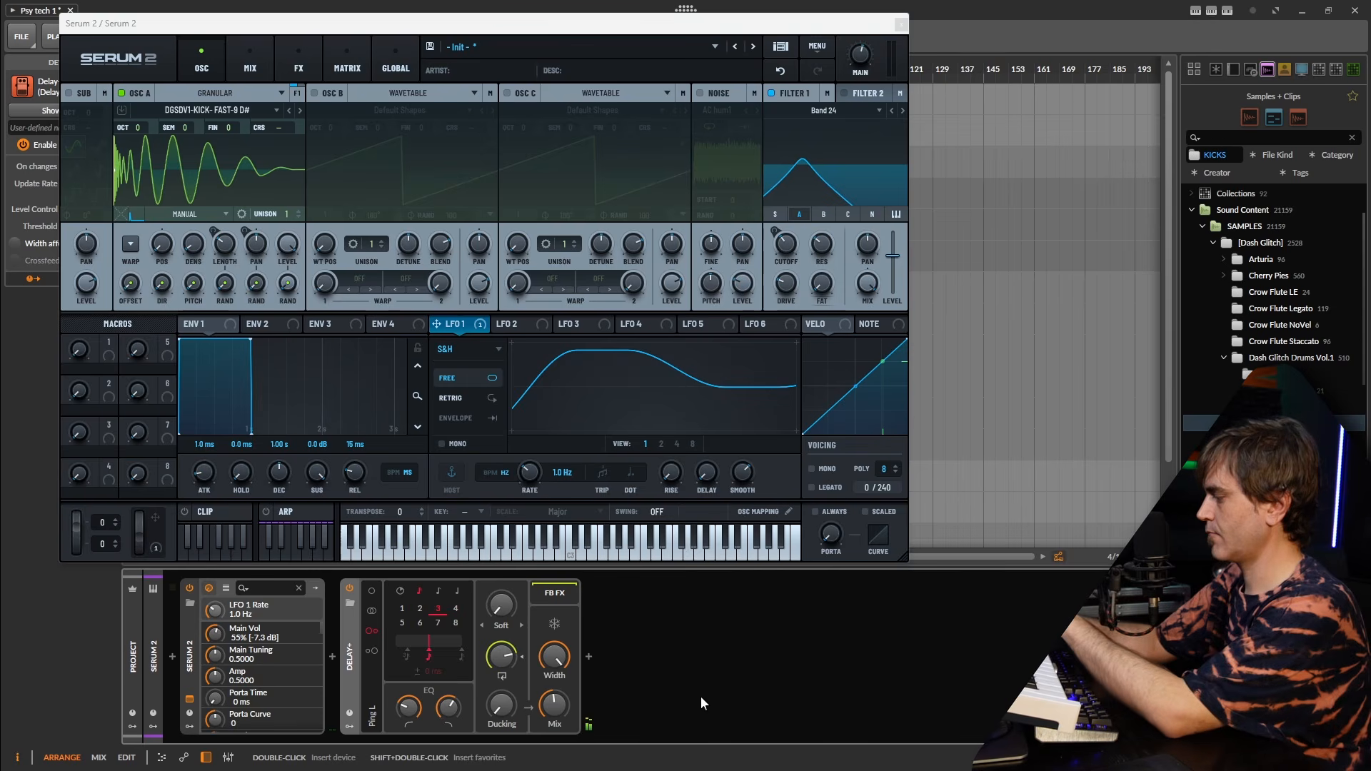